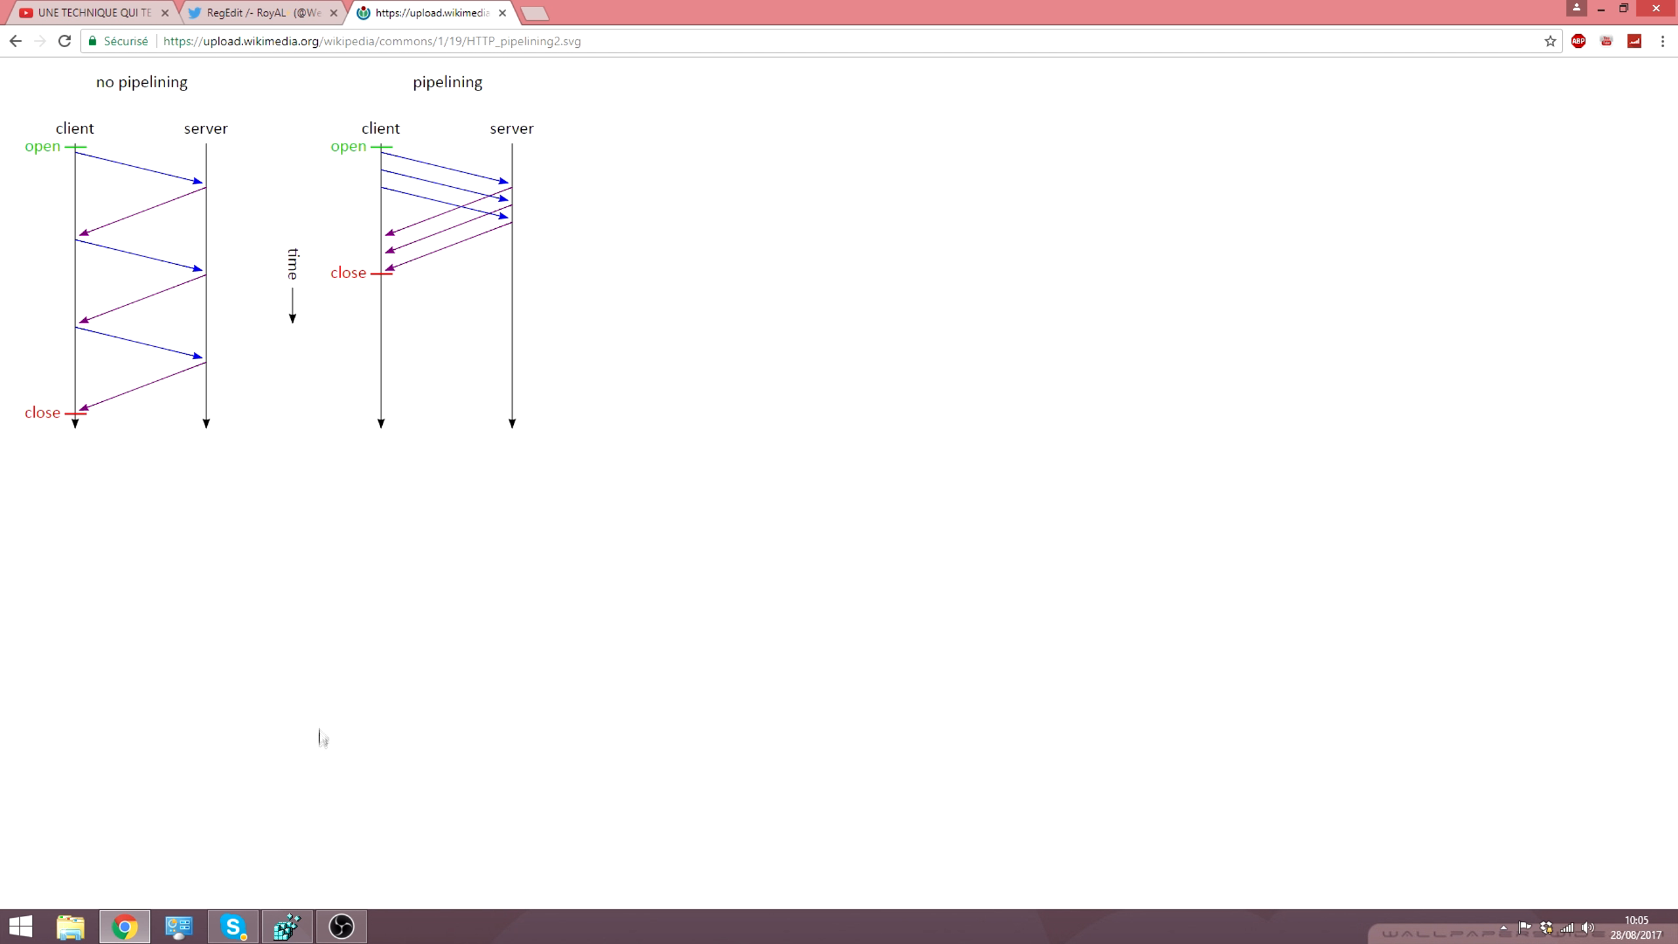
Step: Switch to the Registry Editor and open HKEY_LOCAL_MACHINE\SYSTEM\CurrentControlSet\Services\Tcpip\Parameters\Interfaces\{1064F13B-6532-41CB-BEC9-C5E4AC54723F}
click(287, 924)
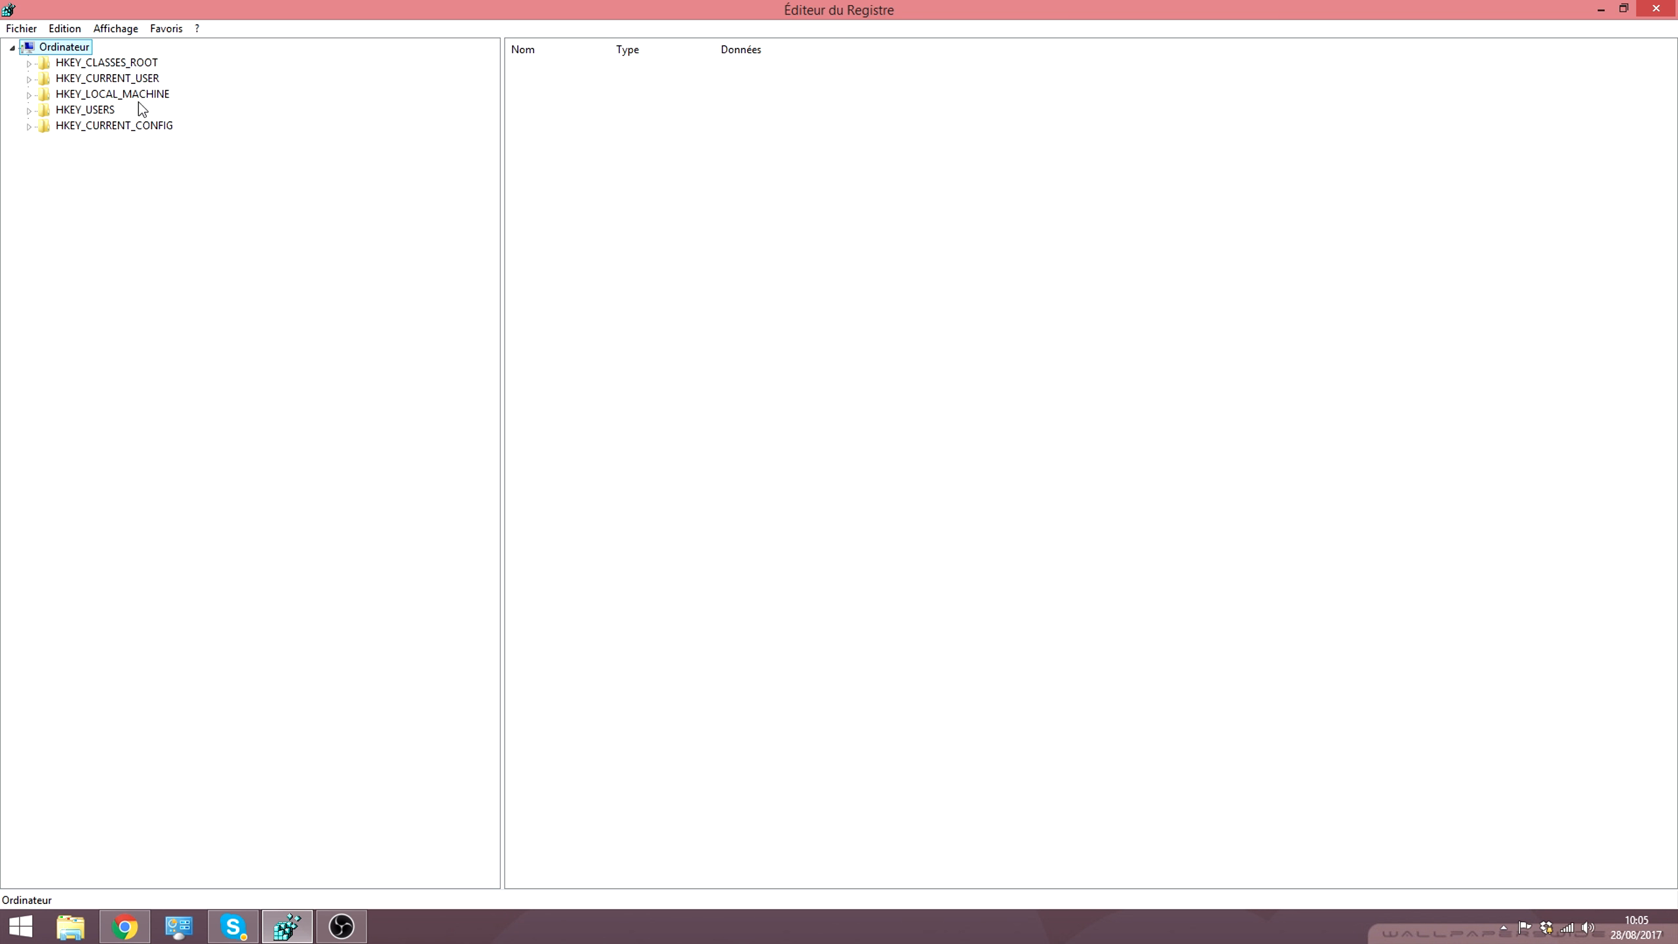
click(79, 96)
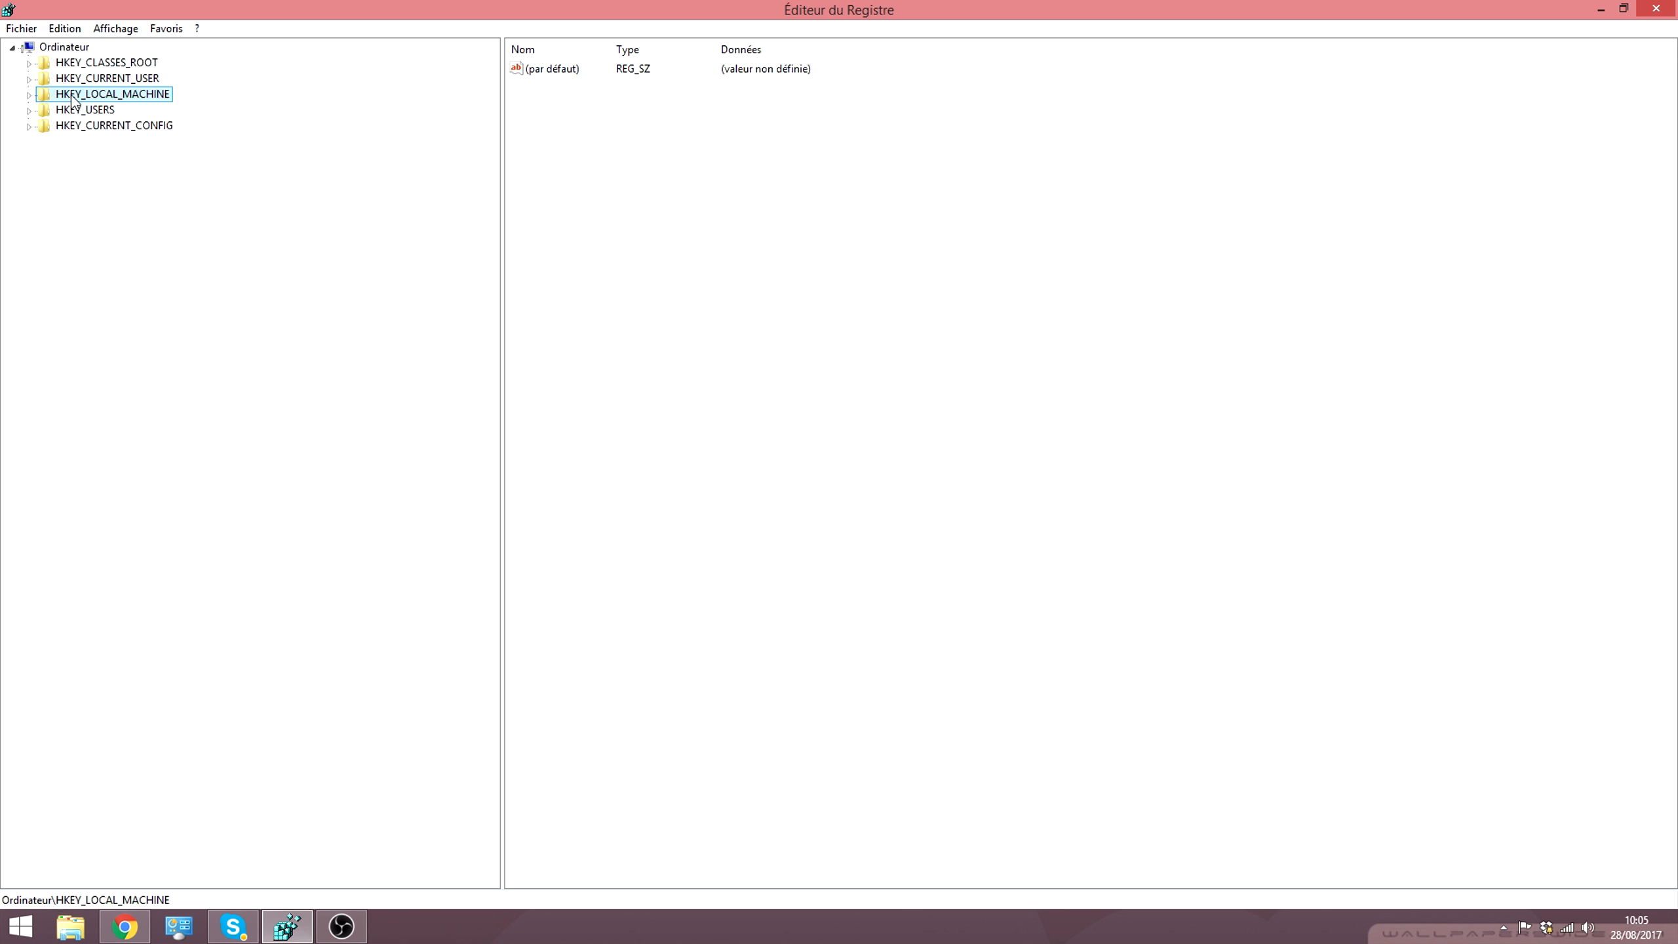
click(29, 94)
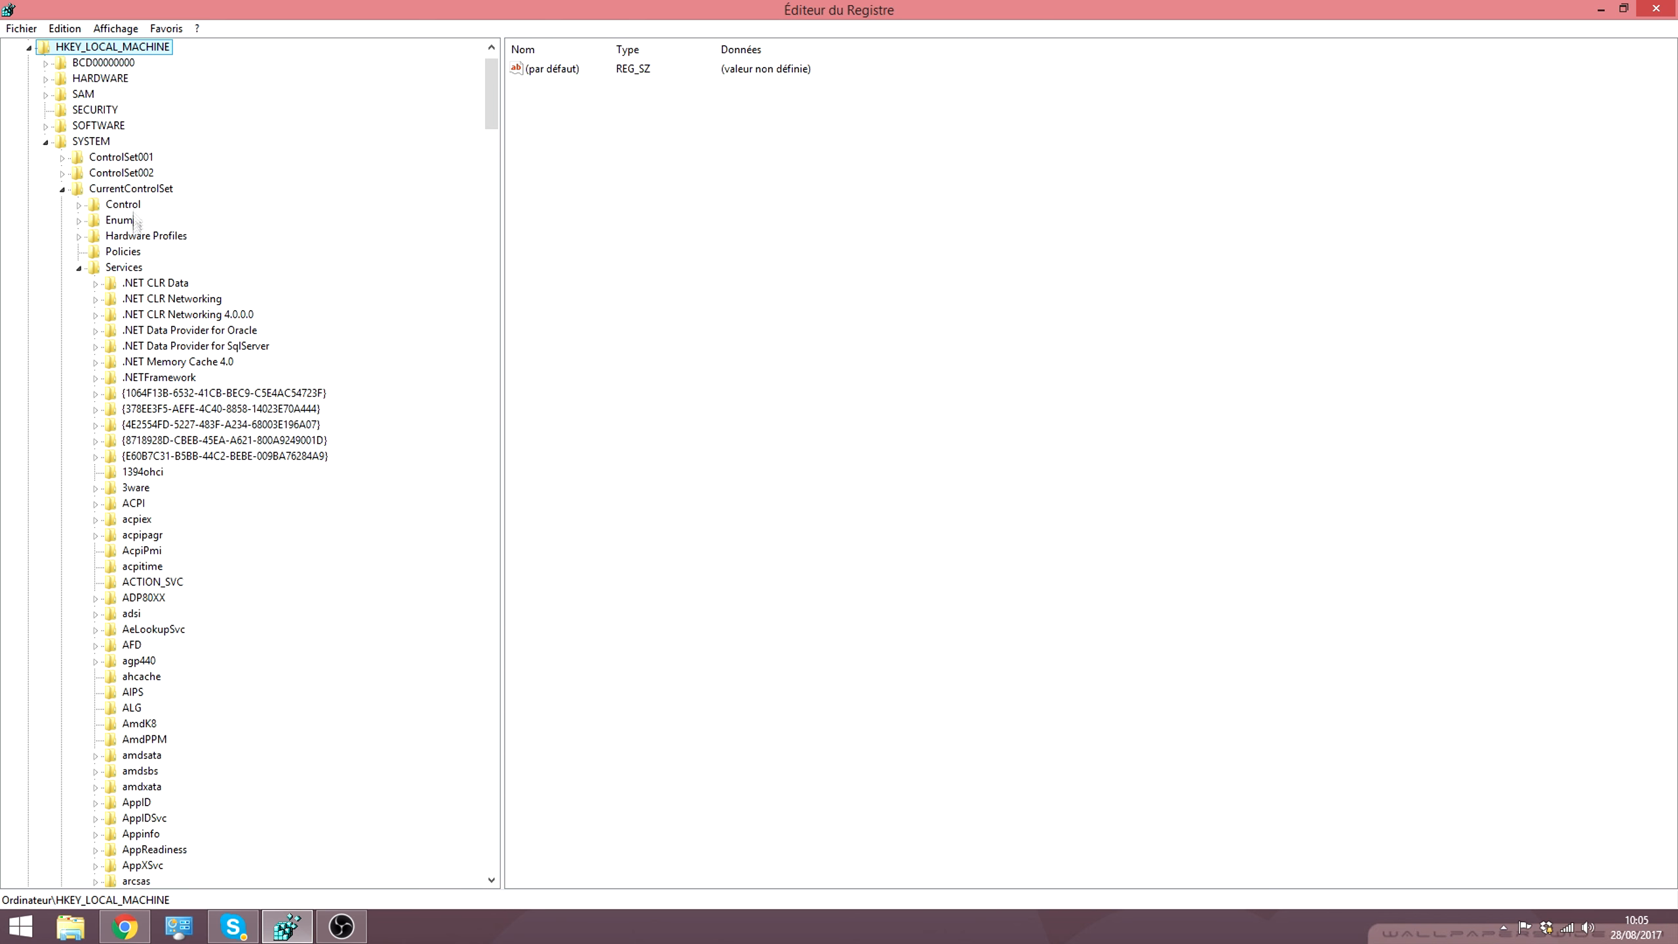
drag(487, 115, 409, 698)
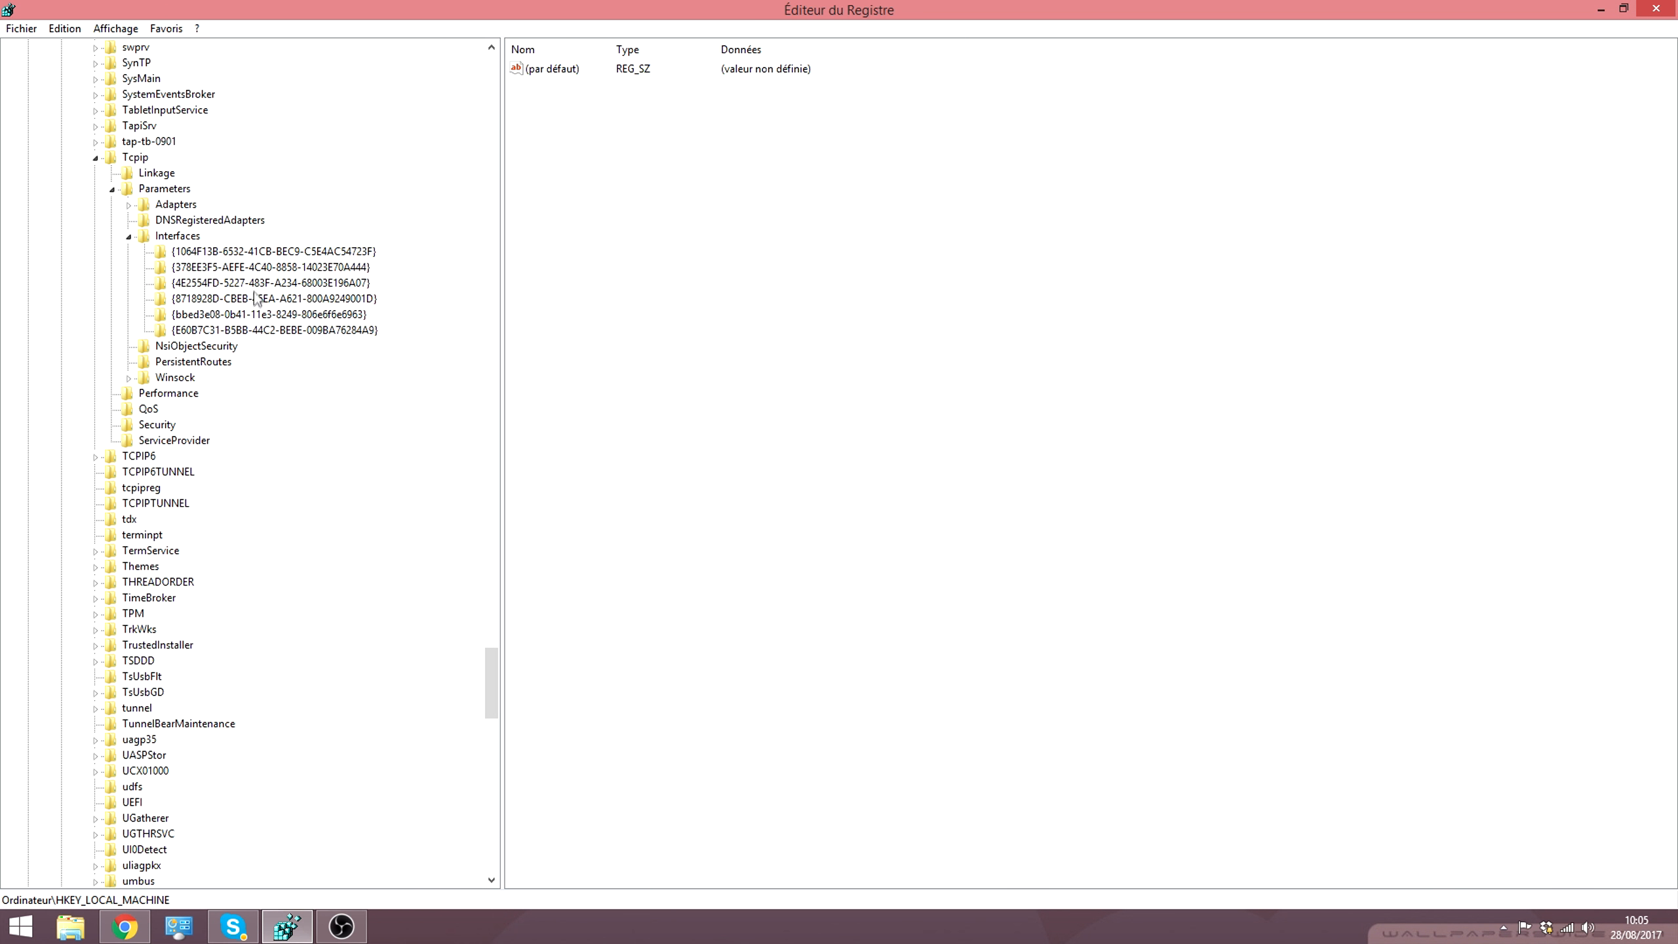
click(213, 254)
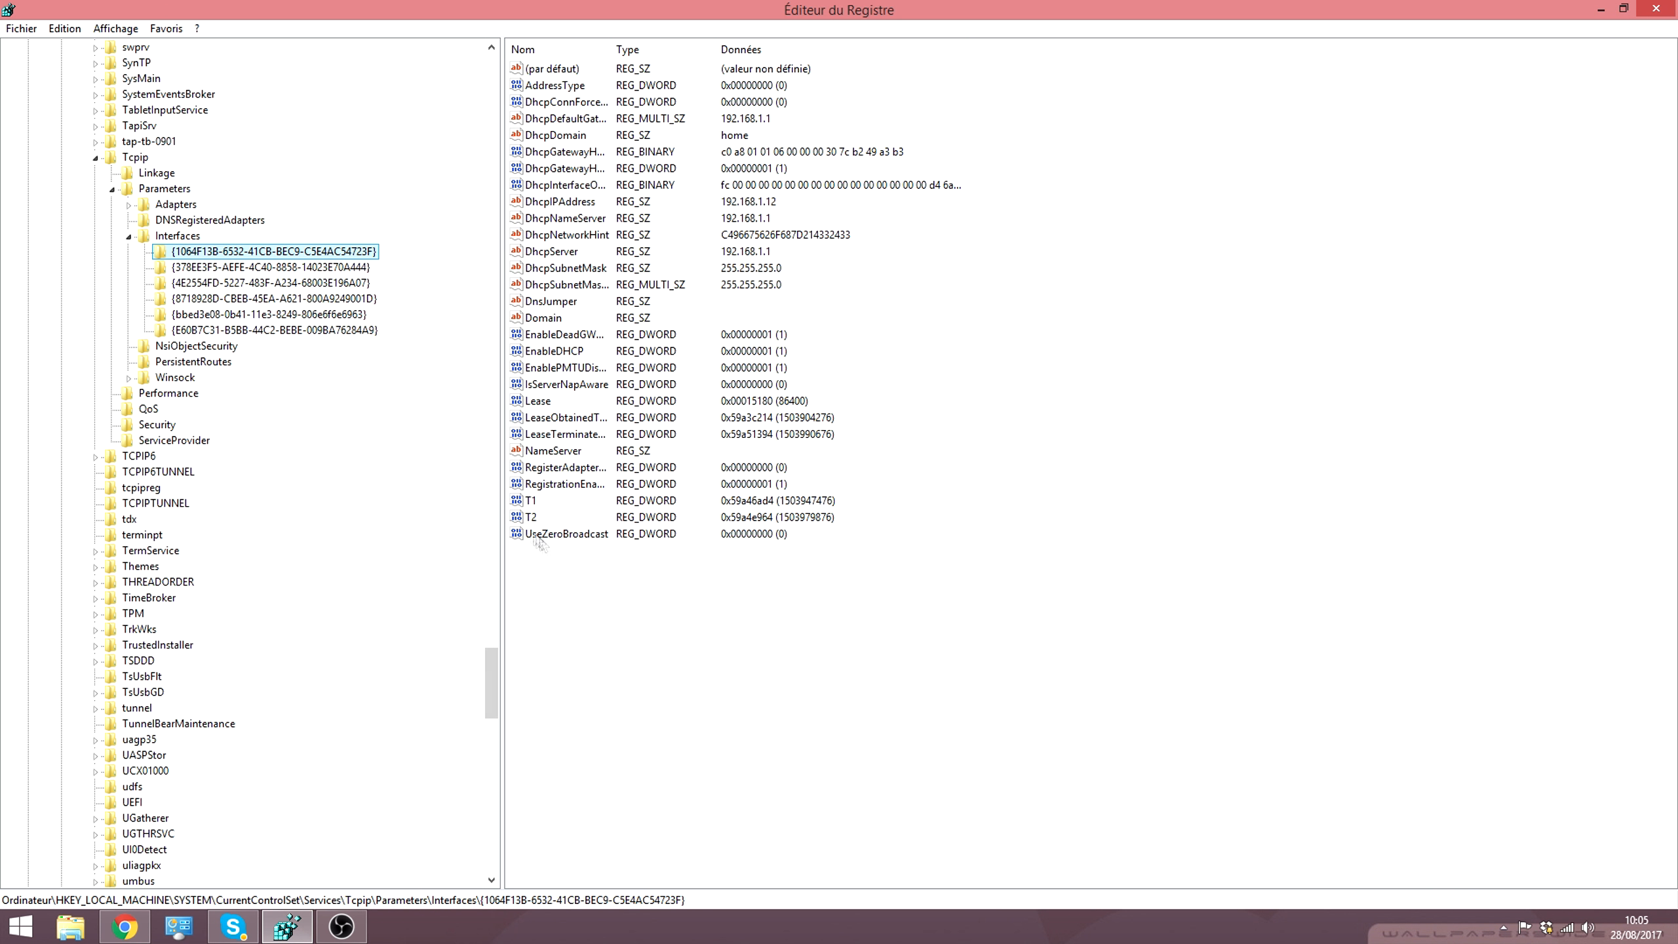
click(694, 646)
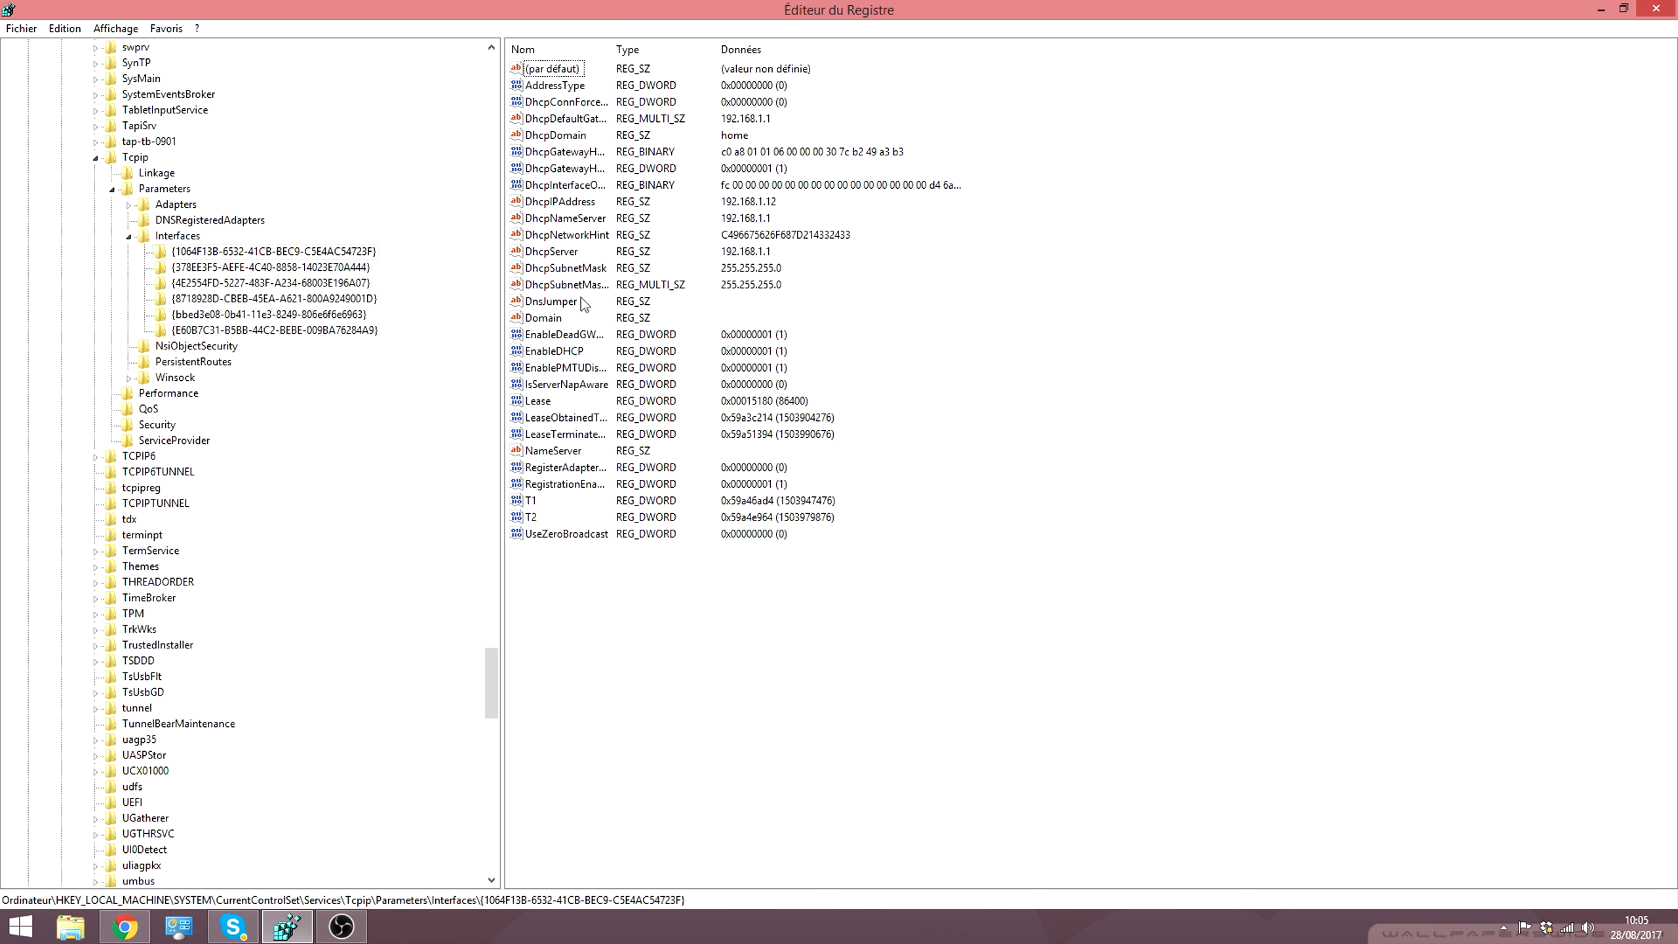
Step: Create a 32-bit DWORD value named TCPNoDelay in the selected interface key and set its data to 1
right_click(579, 626)
mouse_move(636, 641)
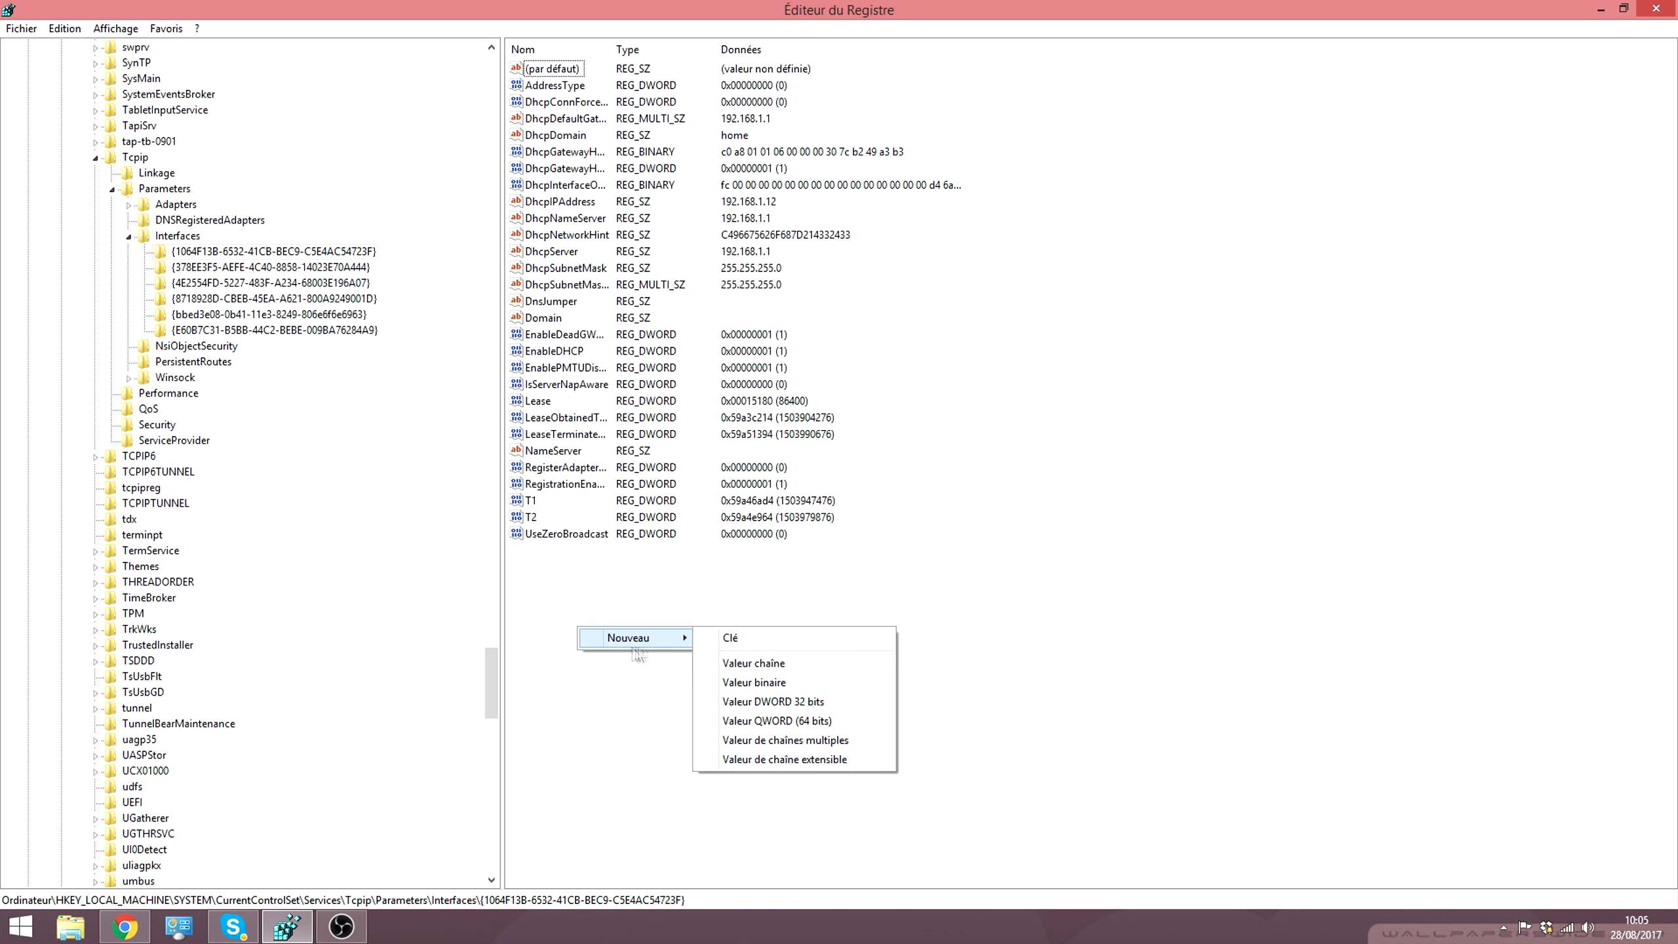
click(777, 702)
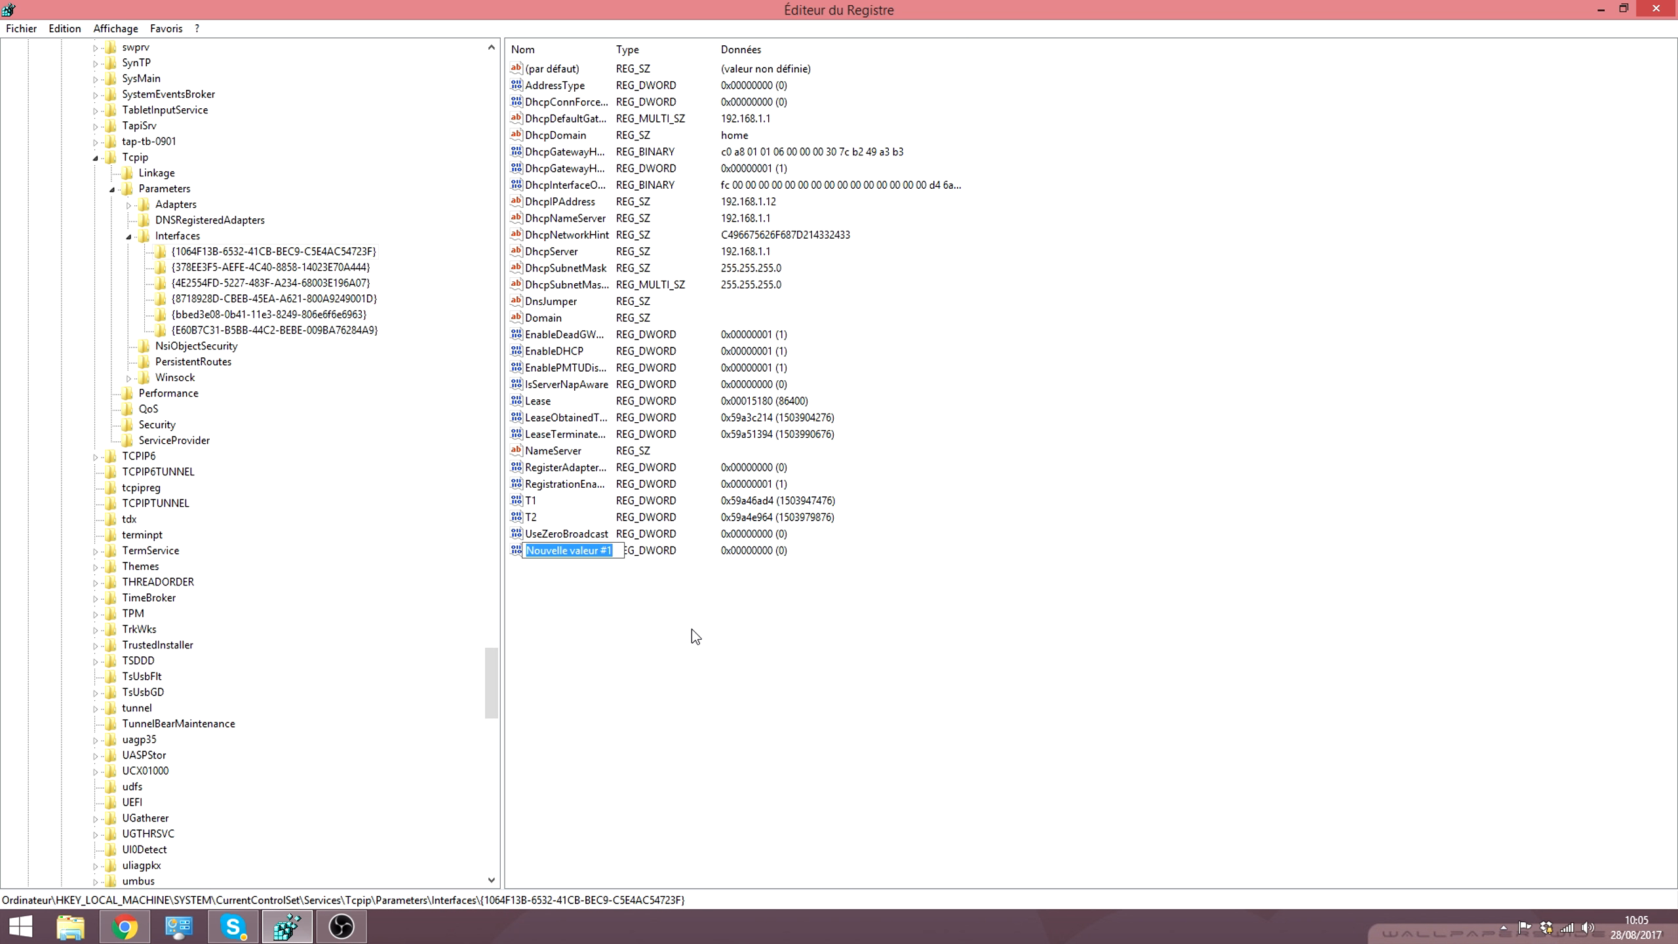
text(TCP)
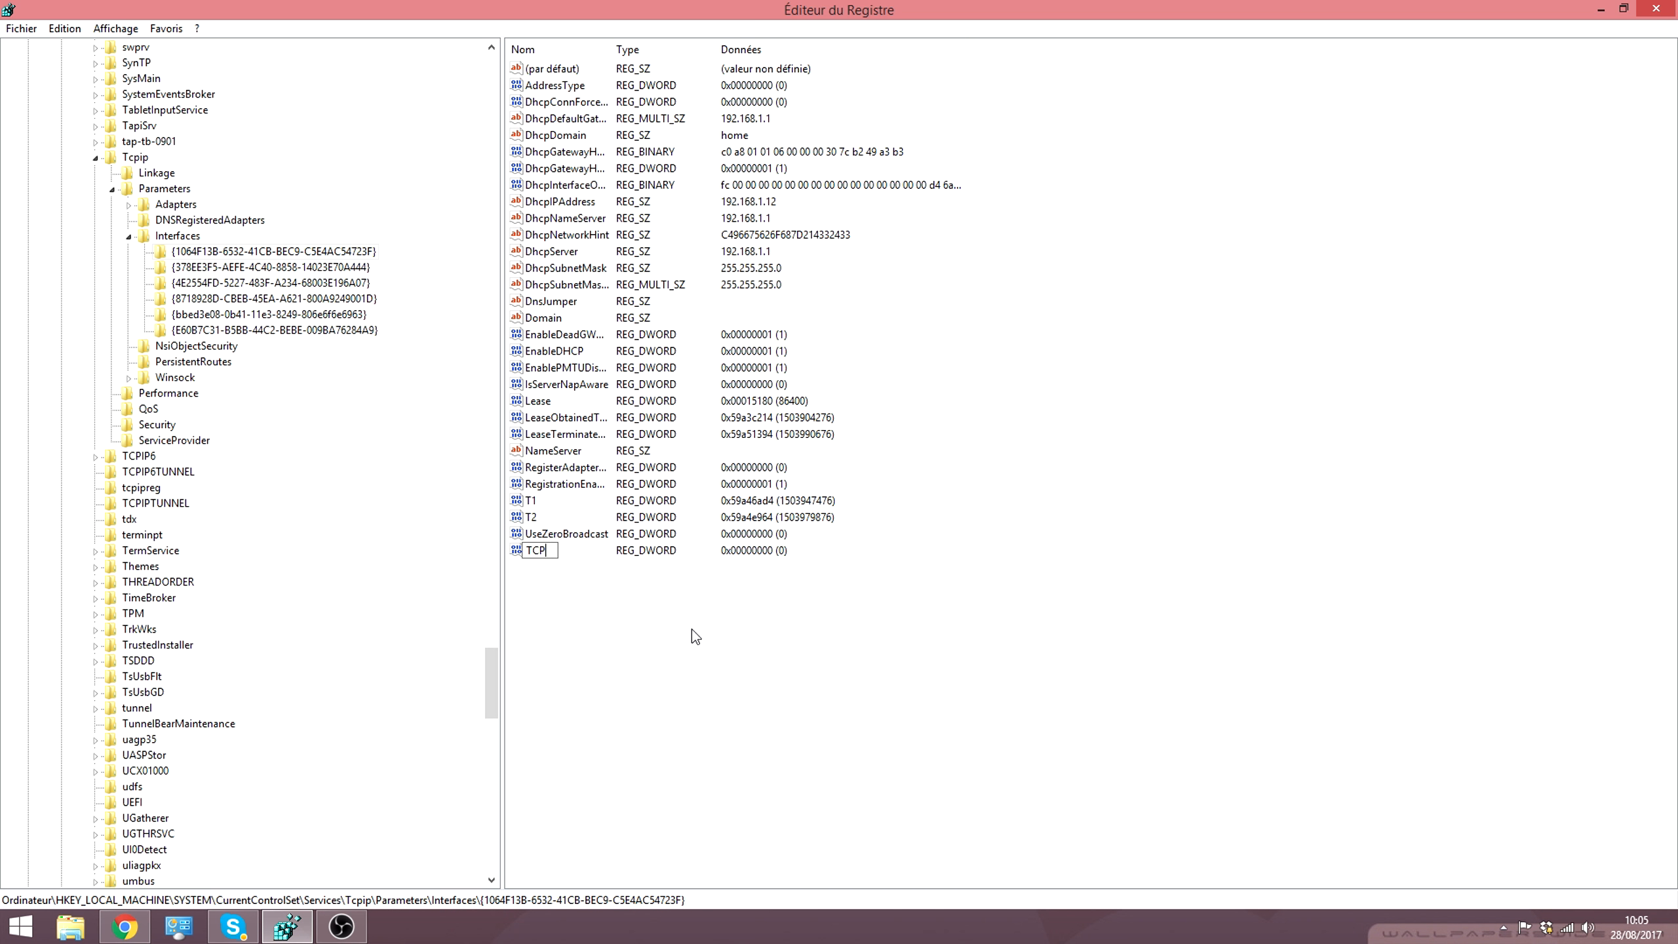
text(NoDelay)
key(Return)
key(Return)
text(1)
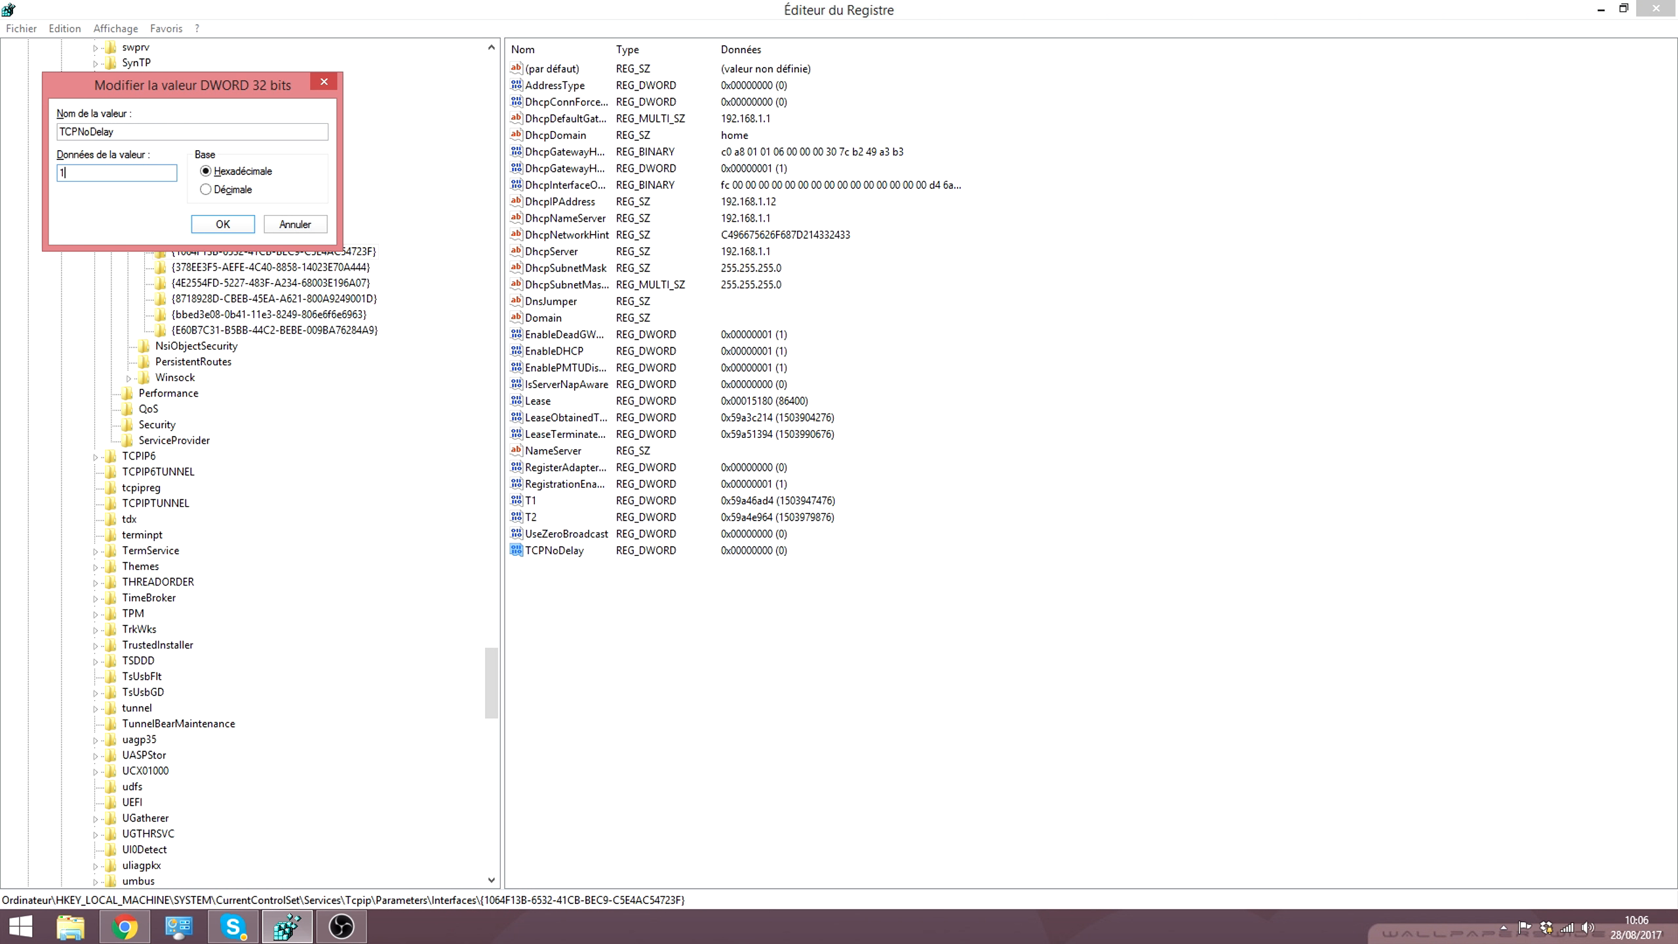
key(Return)
Step: Add a 32-bit DWORD value named TcpAckFrequency to the same interface key and set its data to 1
right_click(710, 635)
mouse_move(771, 651)
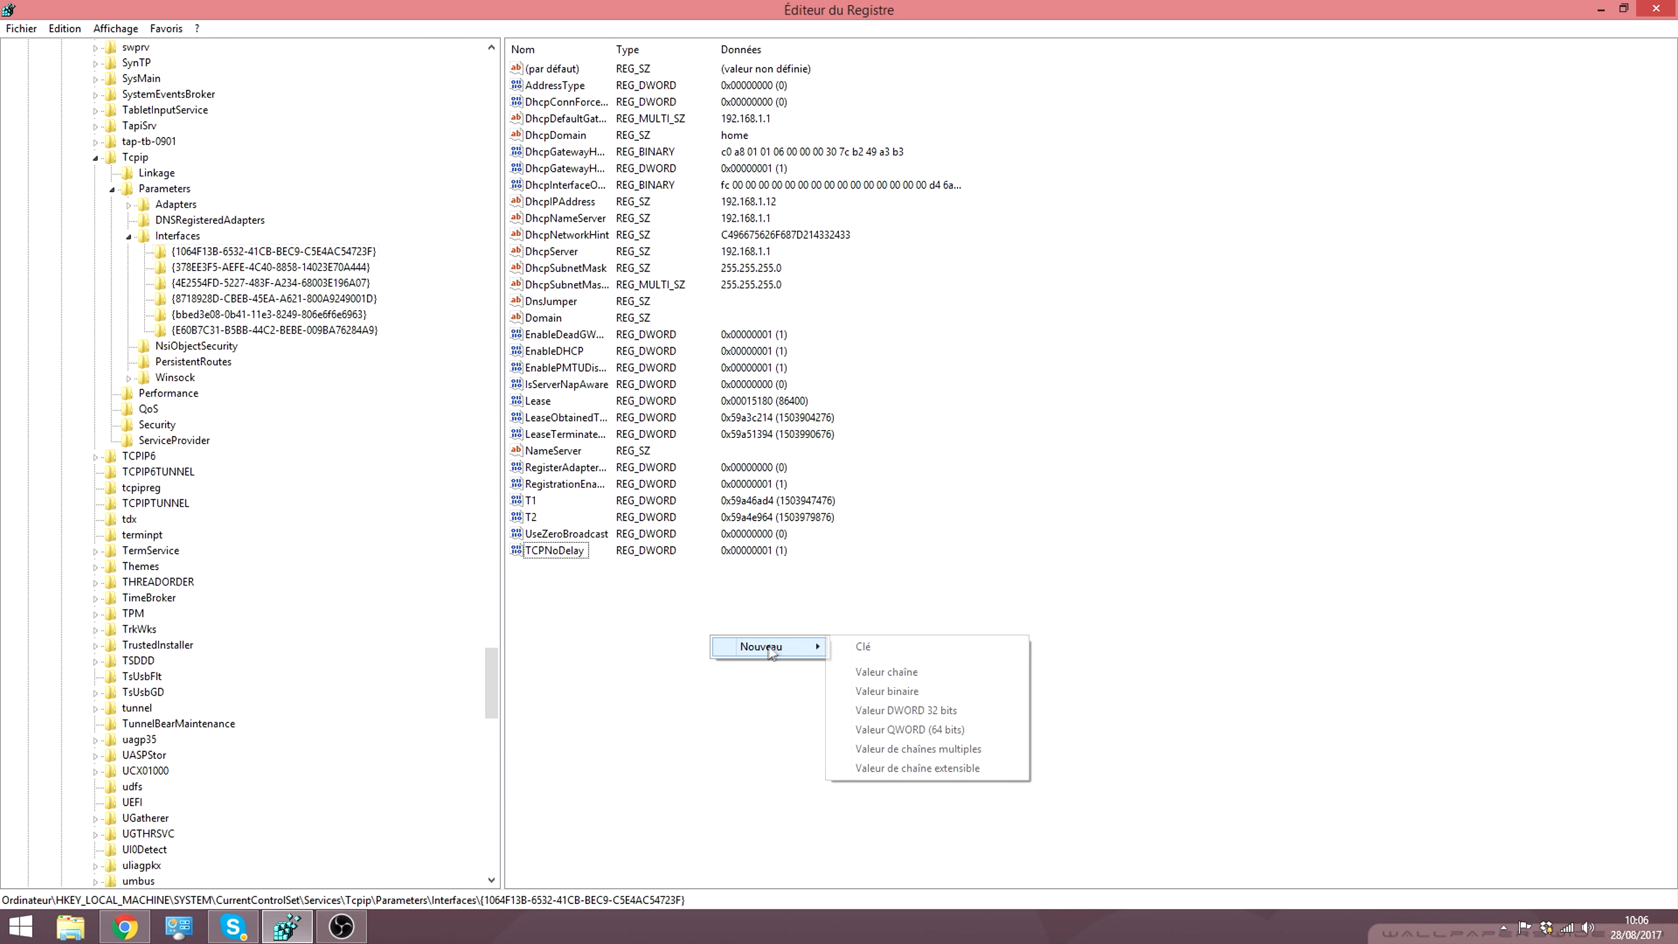
click(926, 710)
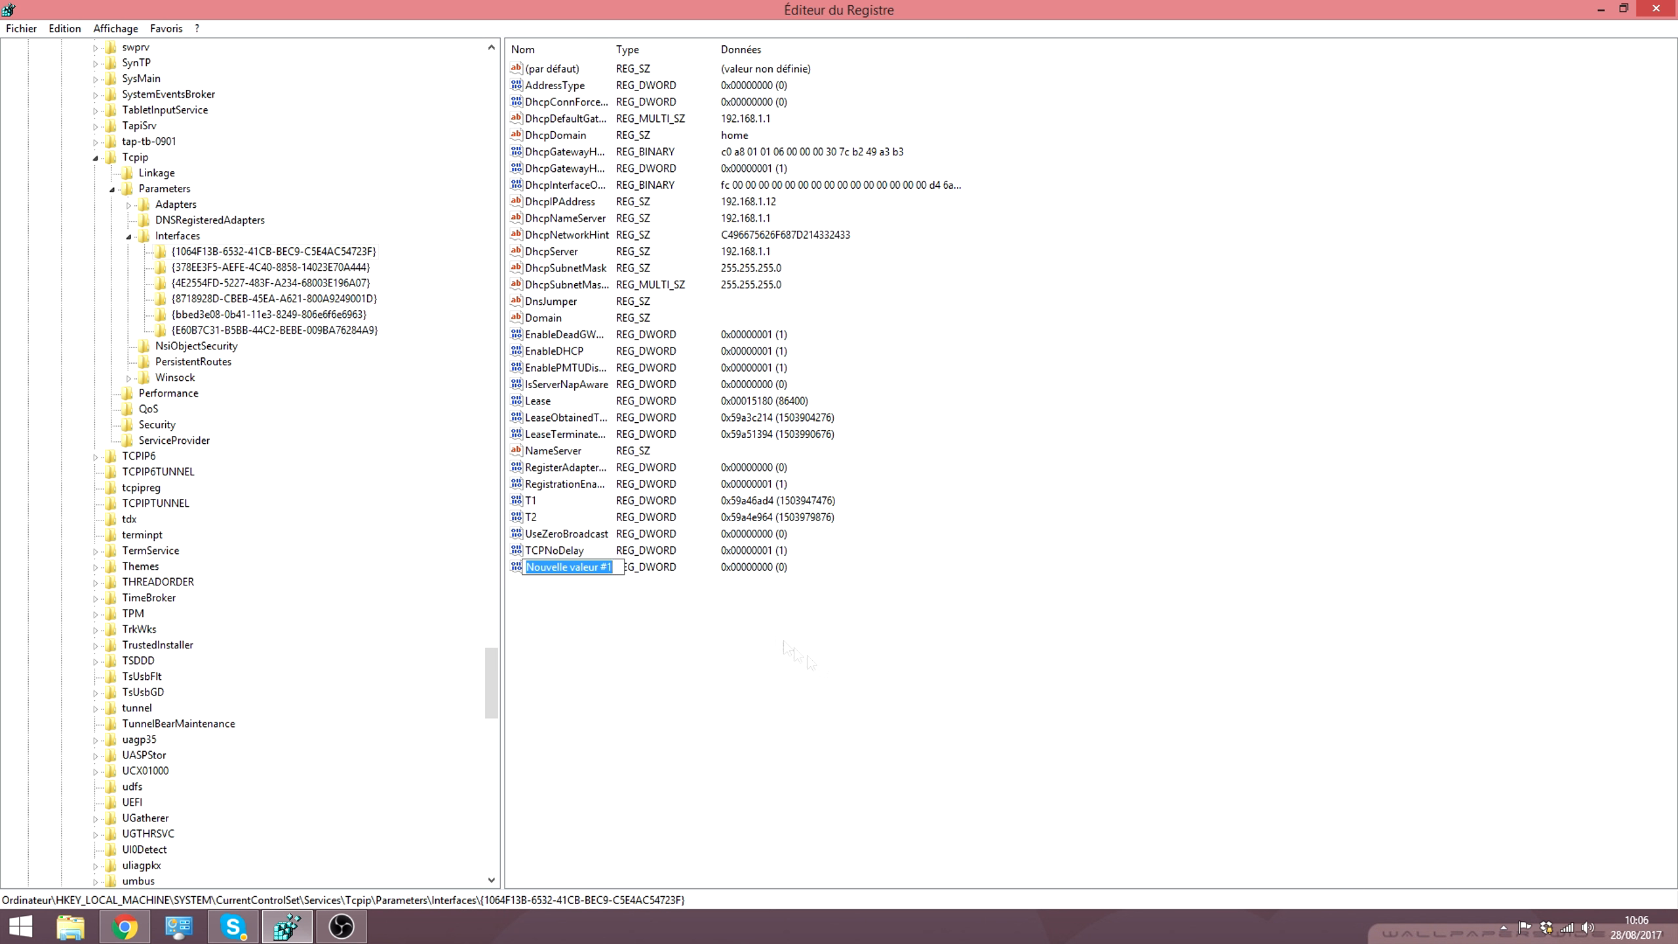
text(Tcp)
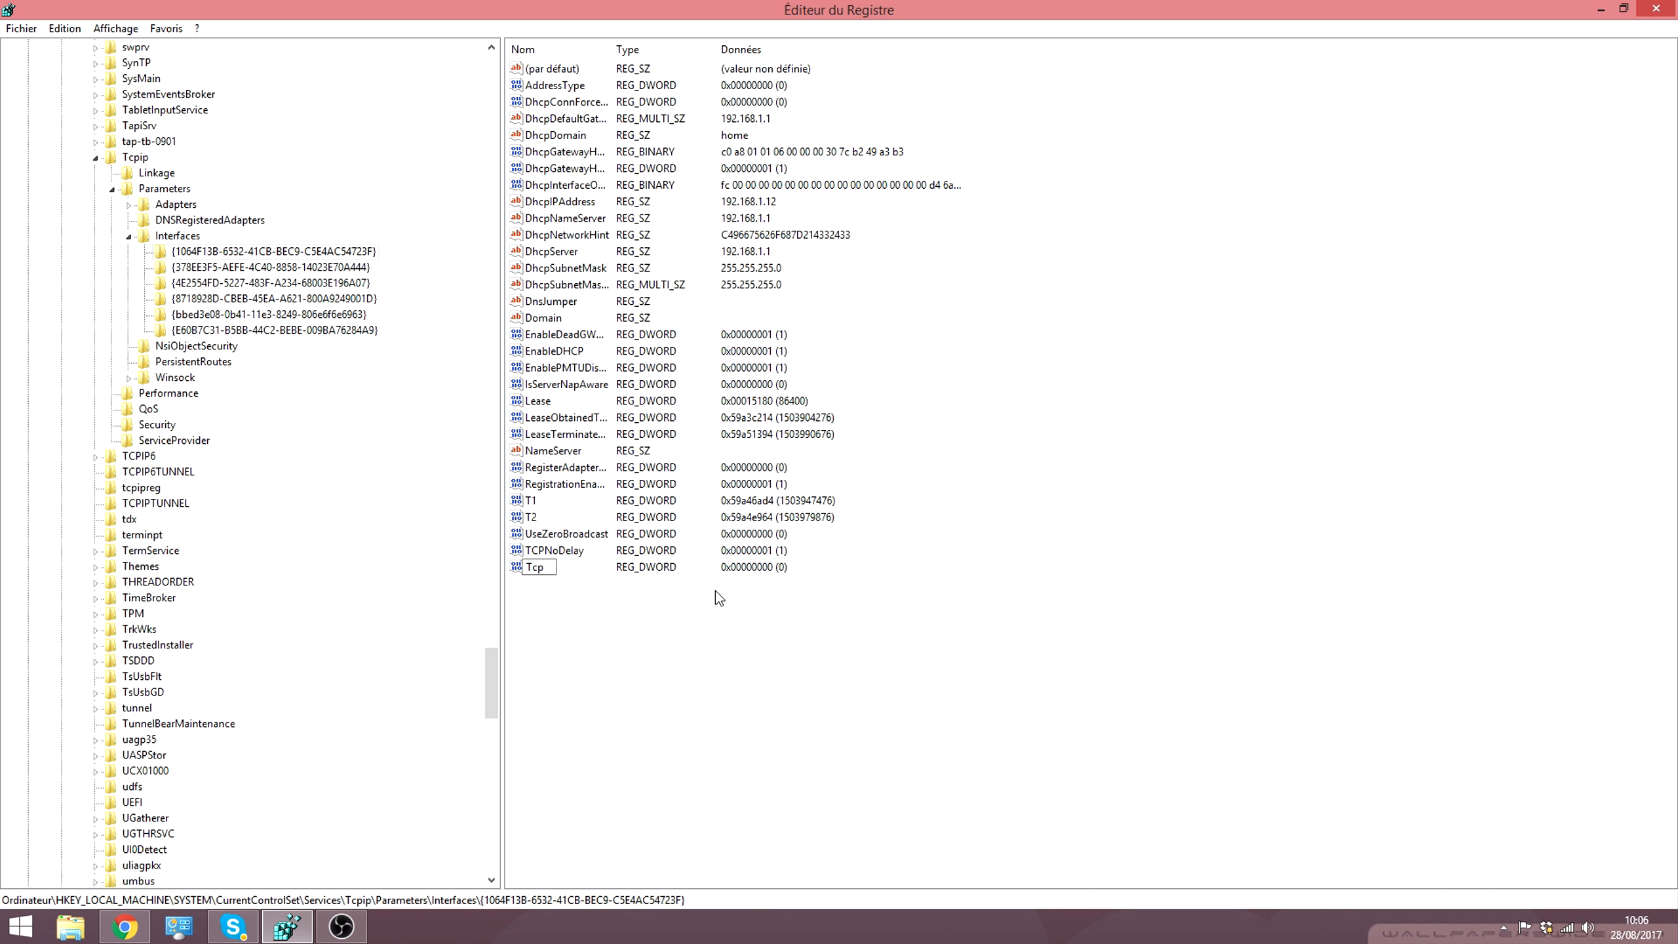
text(AckFrequency)
key(Return)
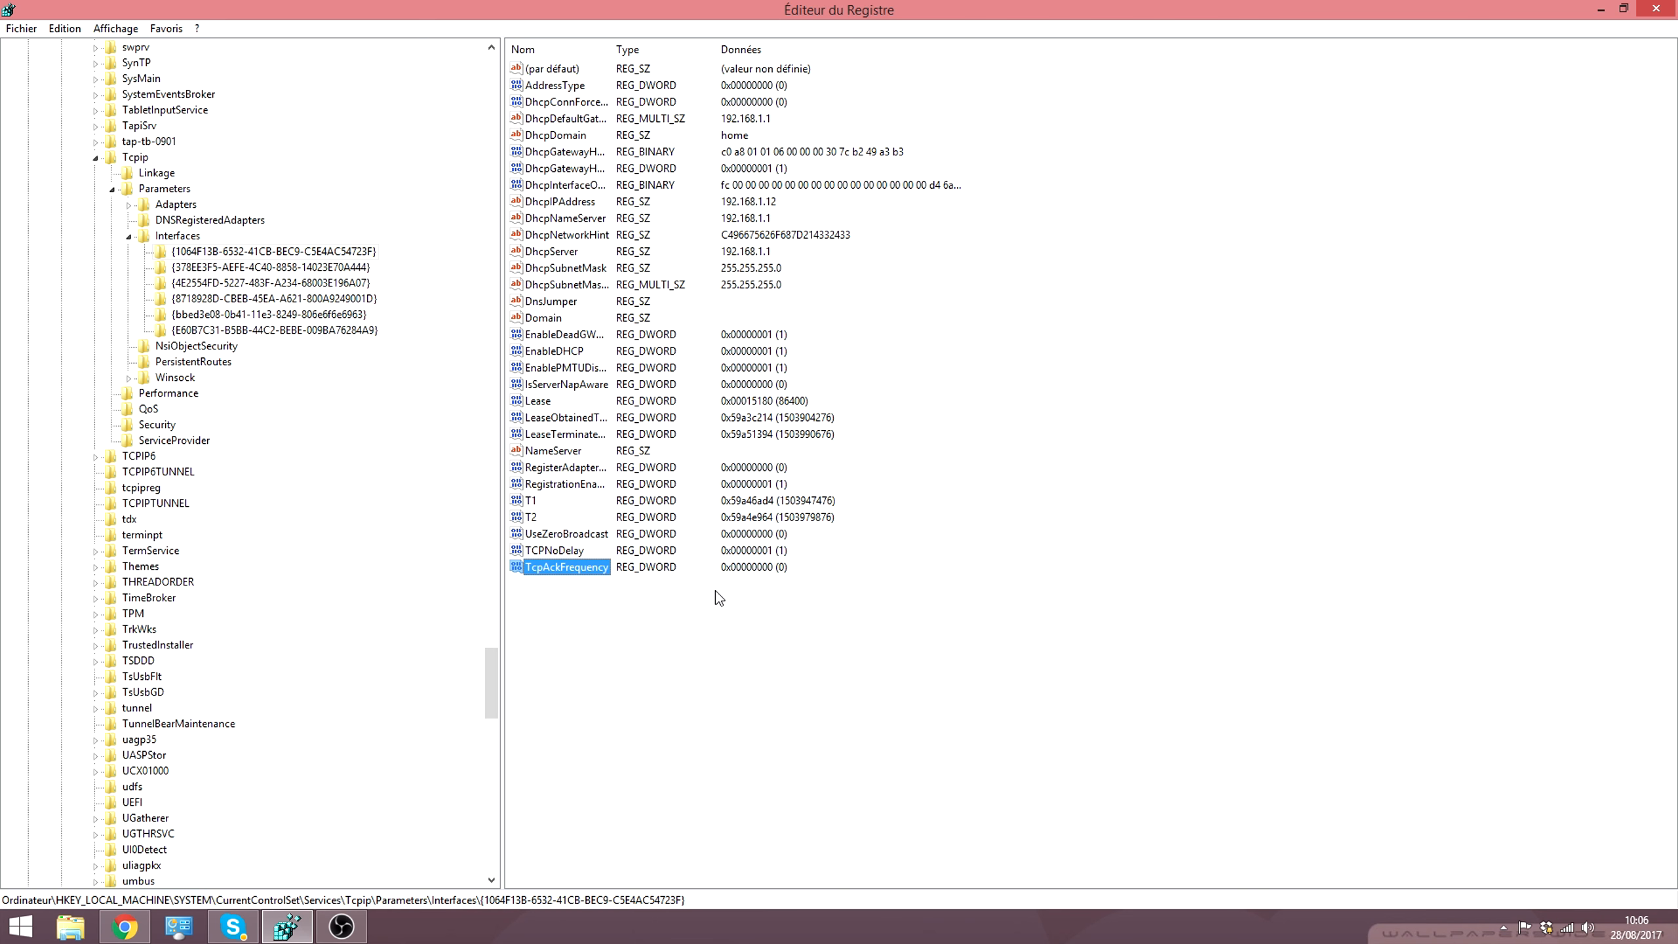
key(Return)
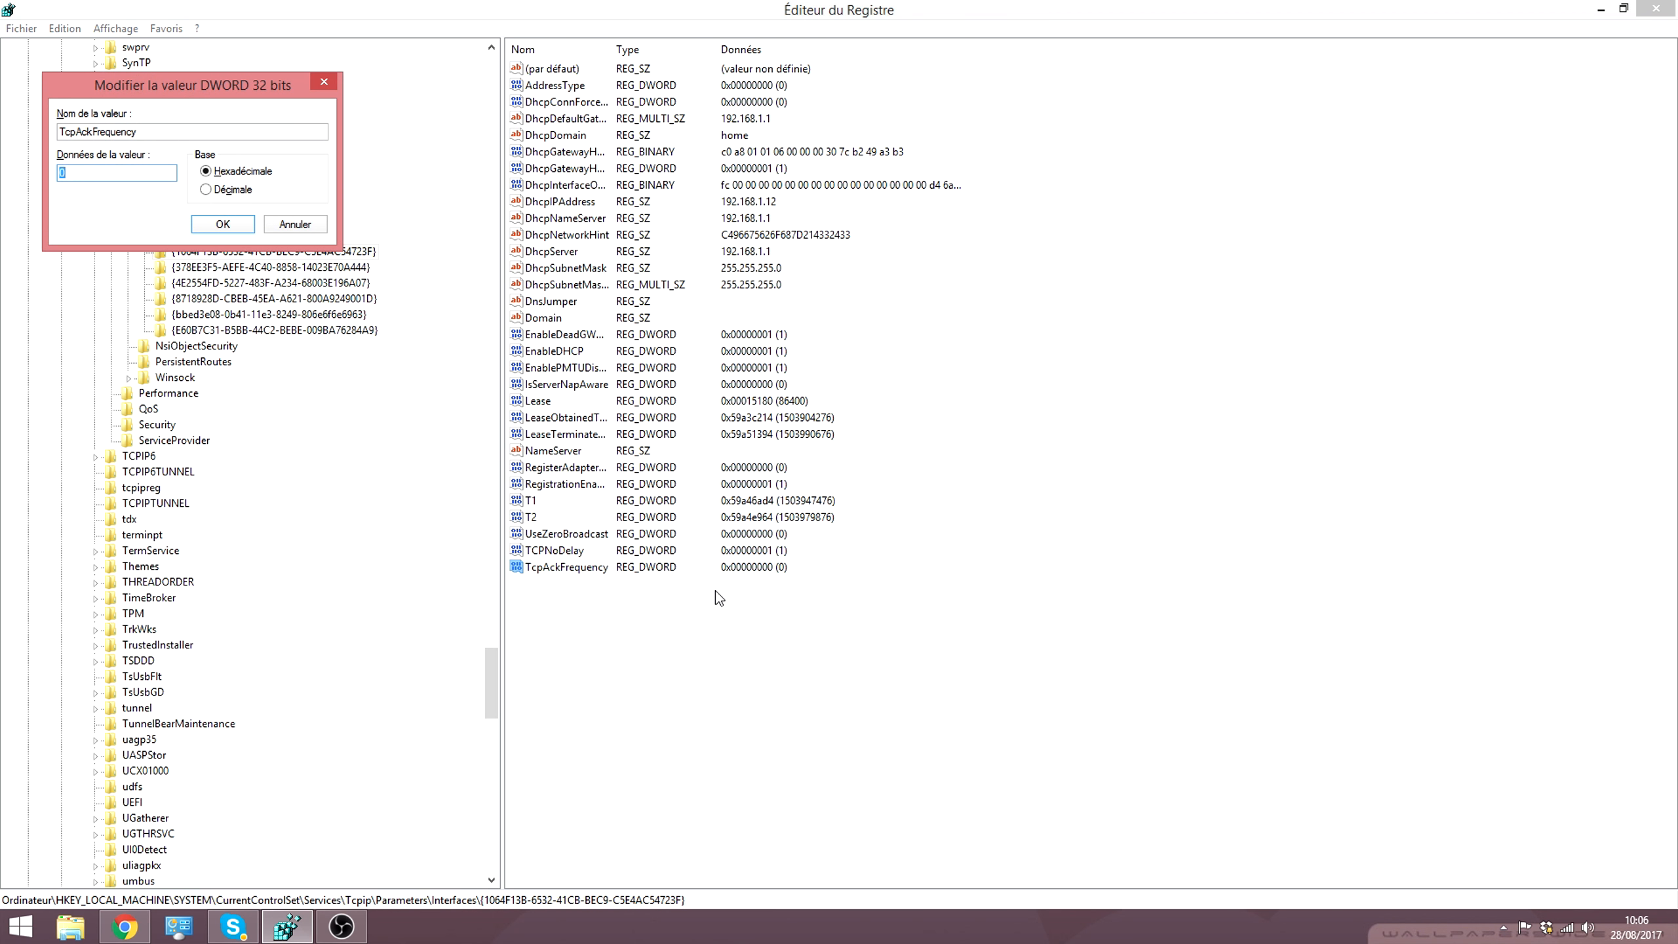
text(1)
key(Return)
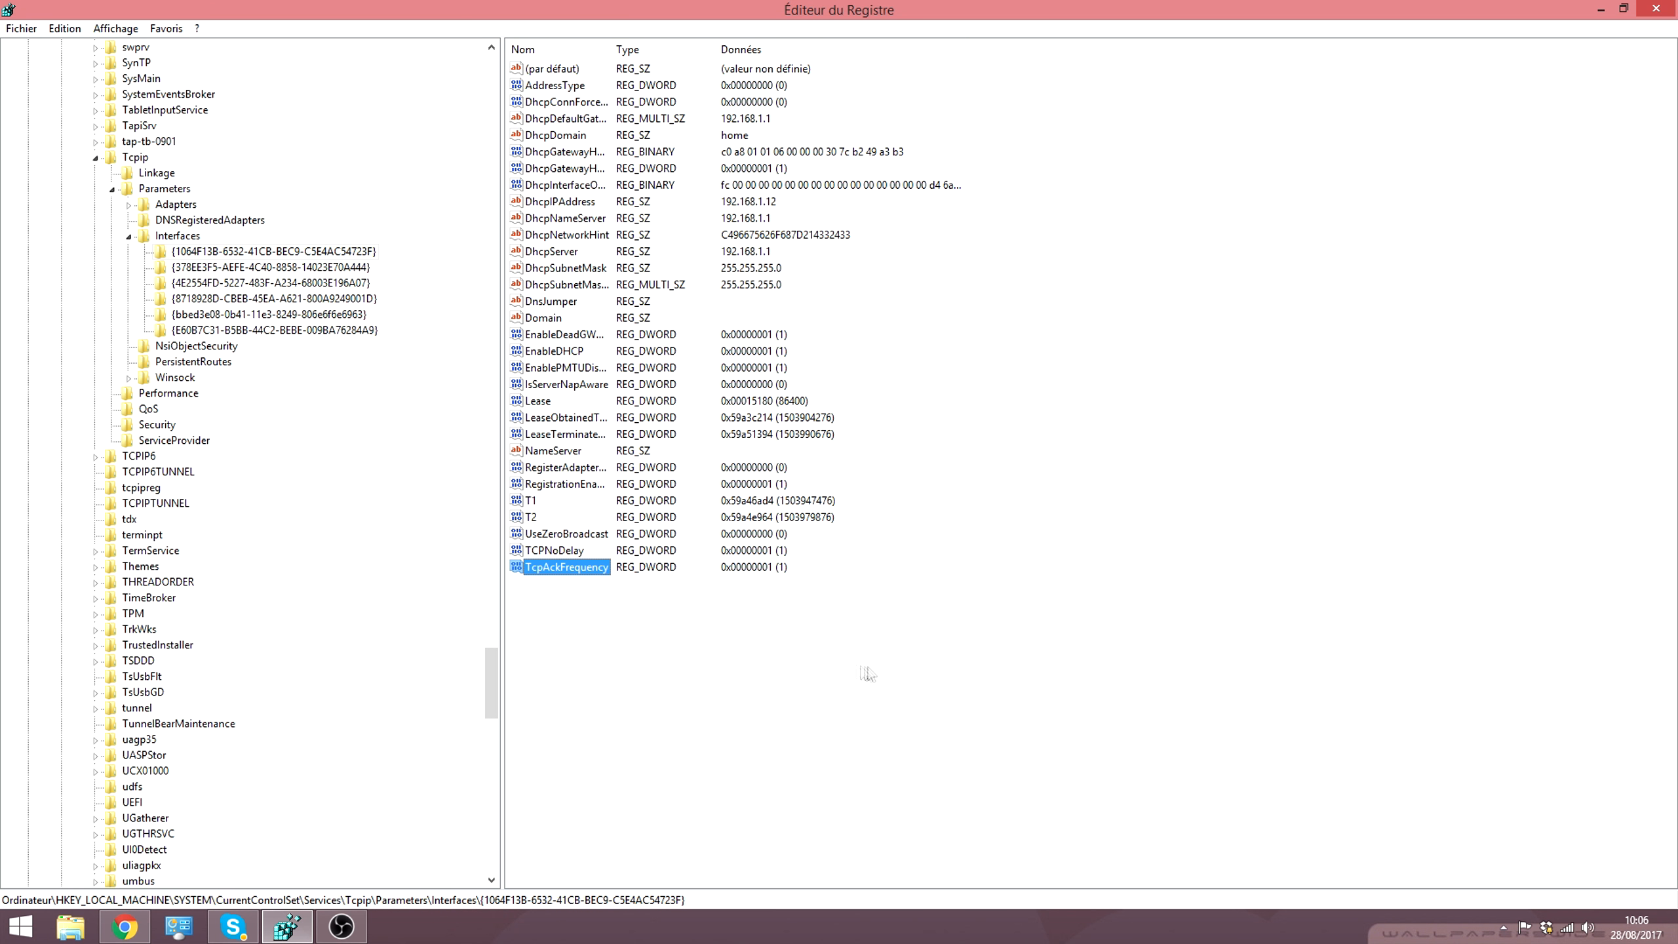
drag(864, 665, 538, 548)
click(652, 707)
click(460, 633)
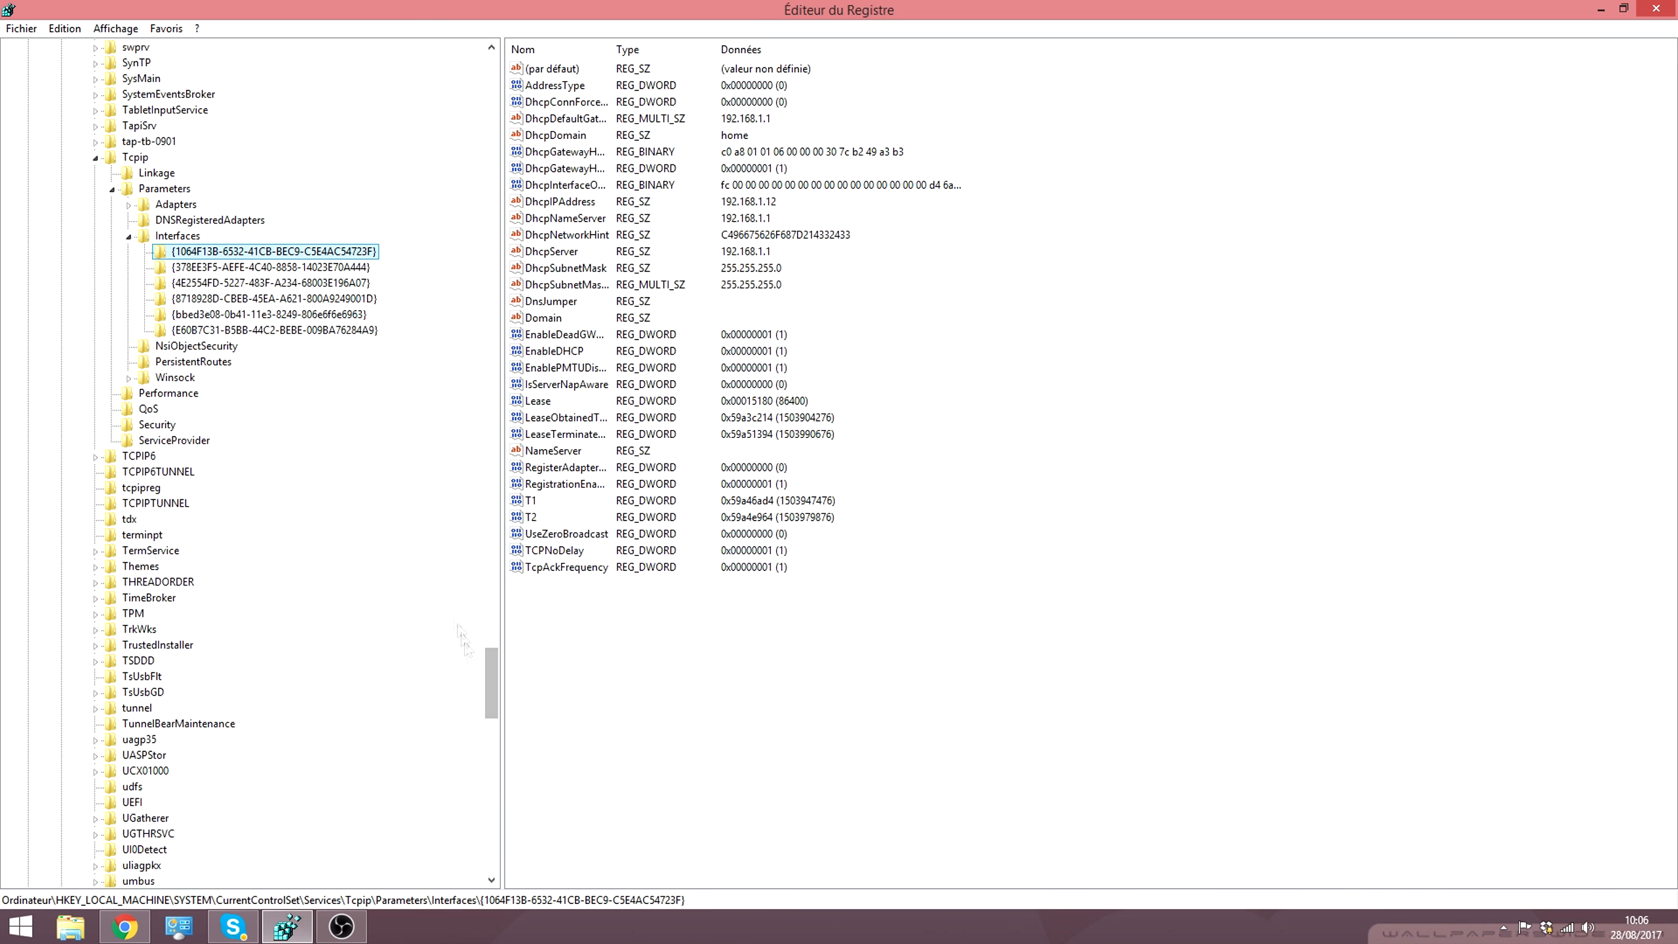
Step: Collapse the SYSTEM branch and open the key HKEY_LOCAL_MACHINE\SOFTWARE\Microsoft\MSMQ\Parameters
drag(491, 701, 443, 93)
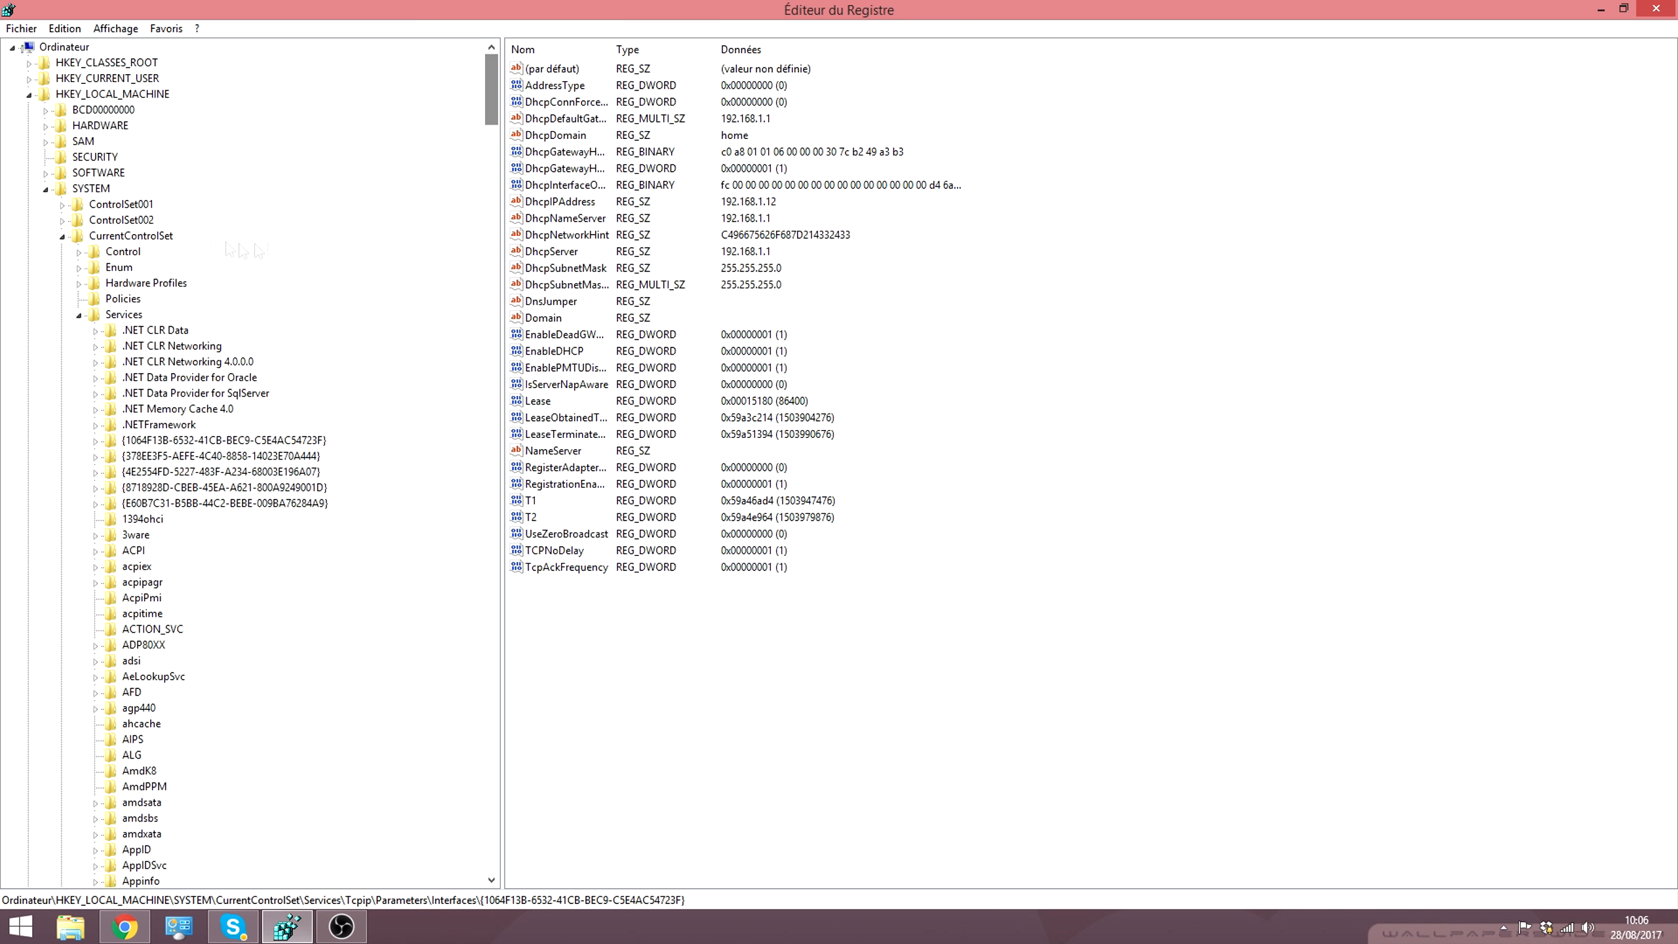
click(47, 191)
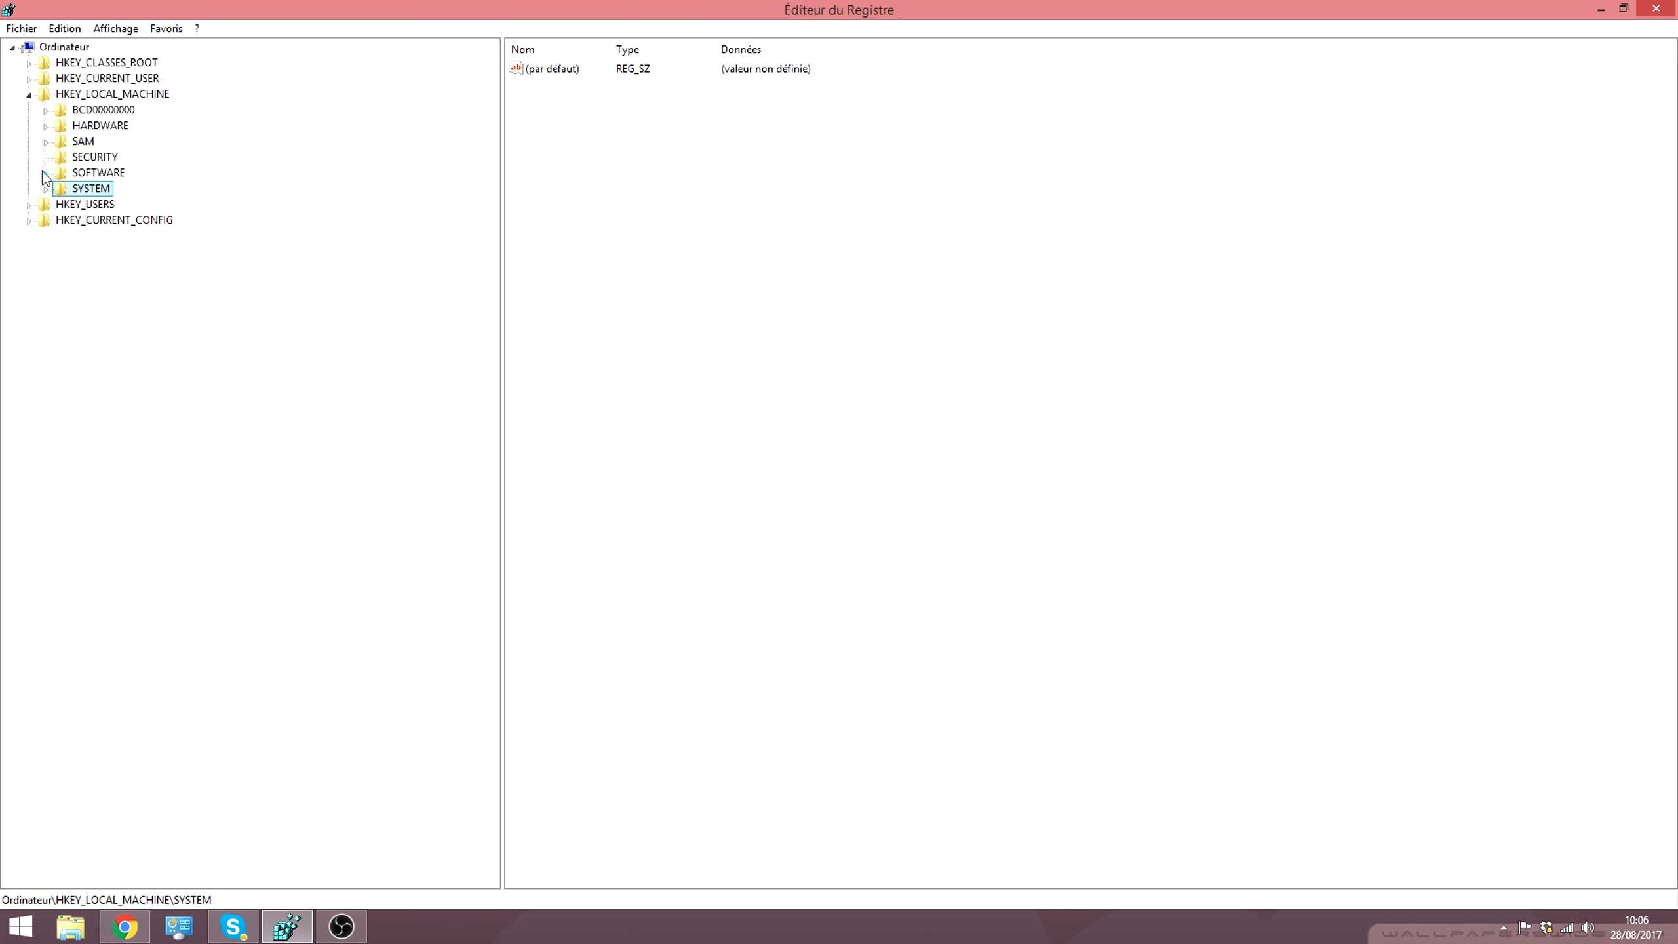
click(46, 173)
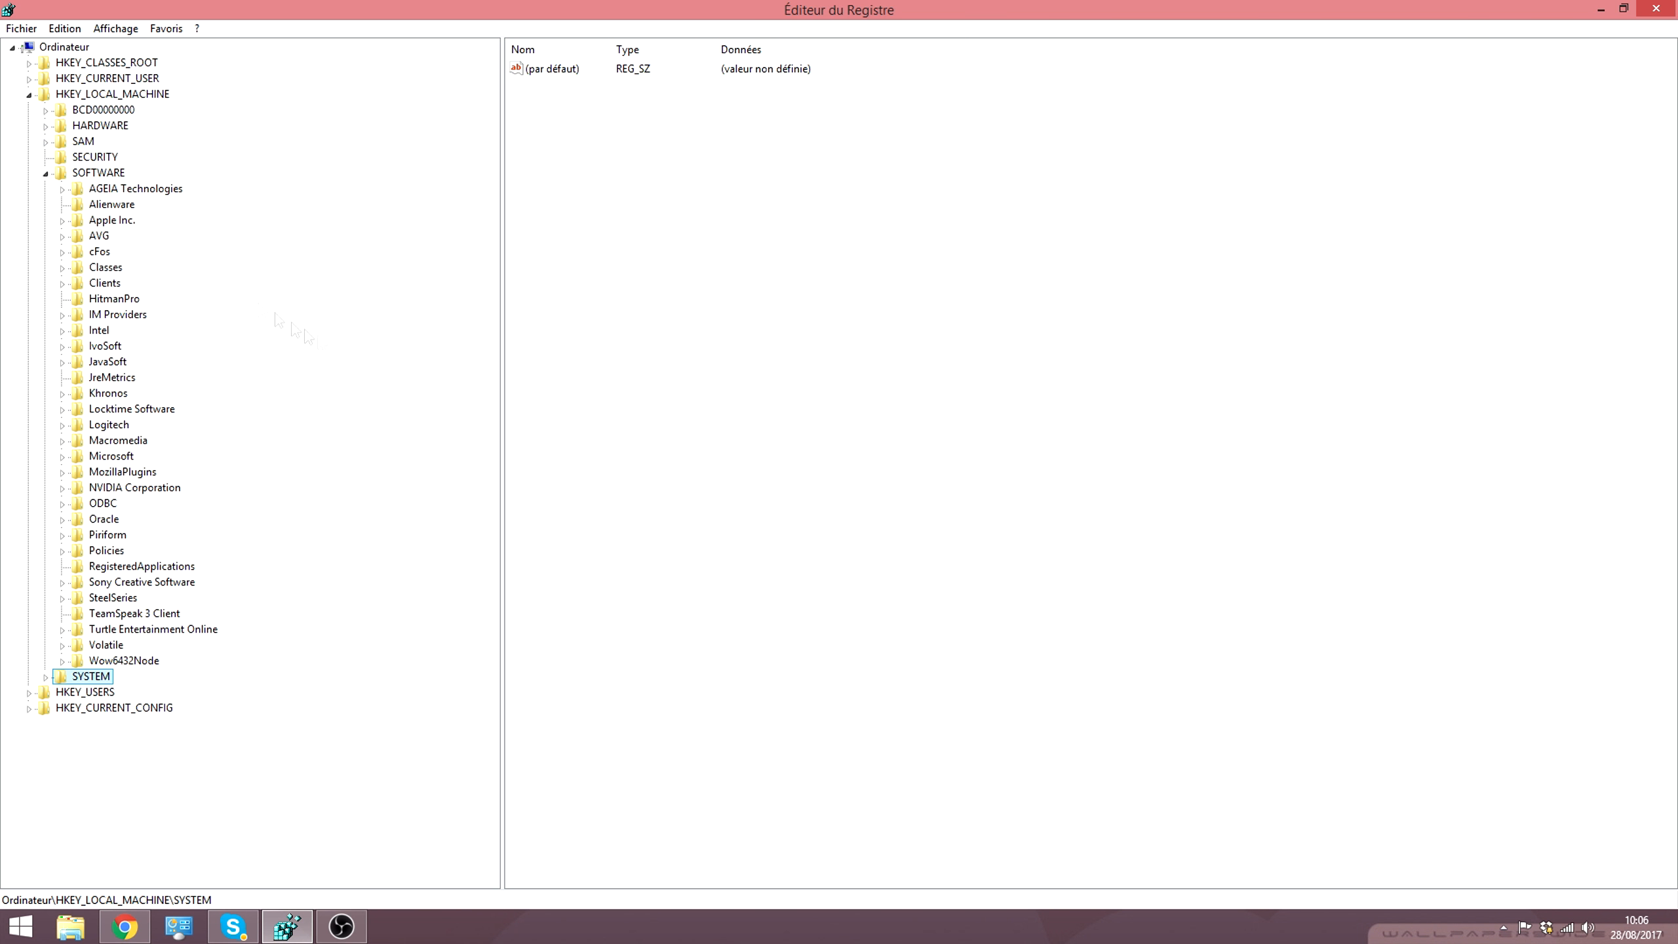
click(62, 457)
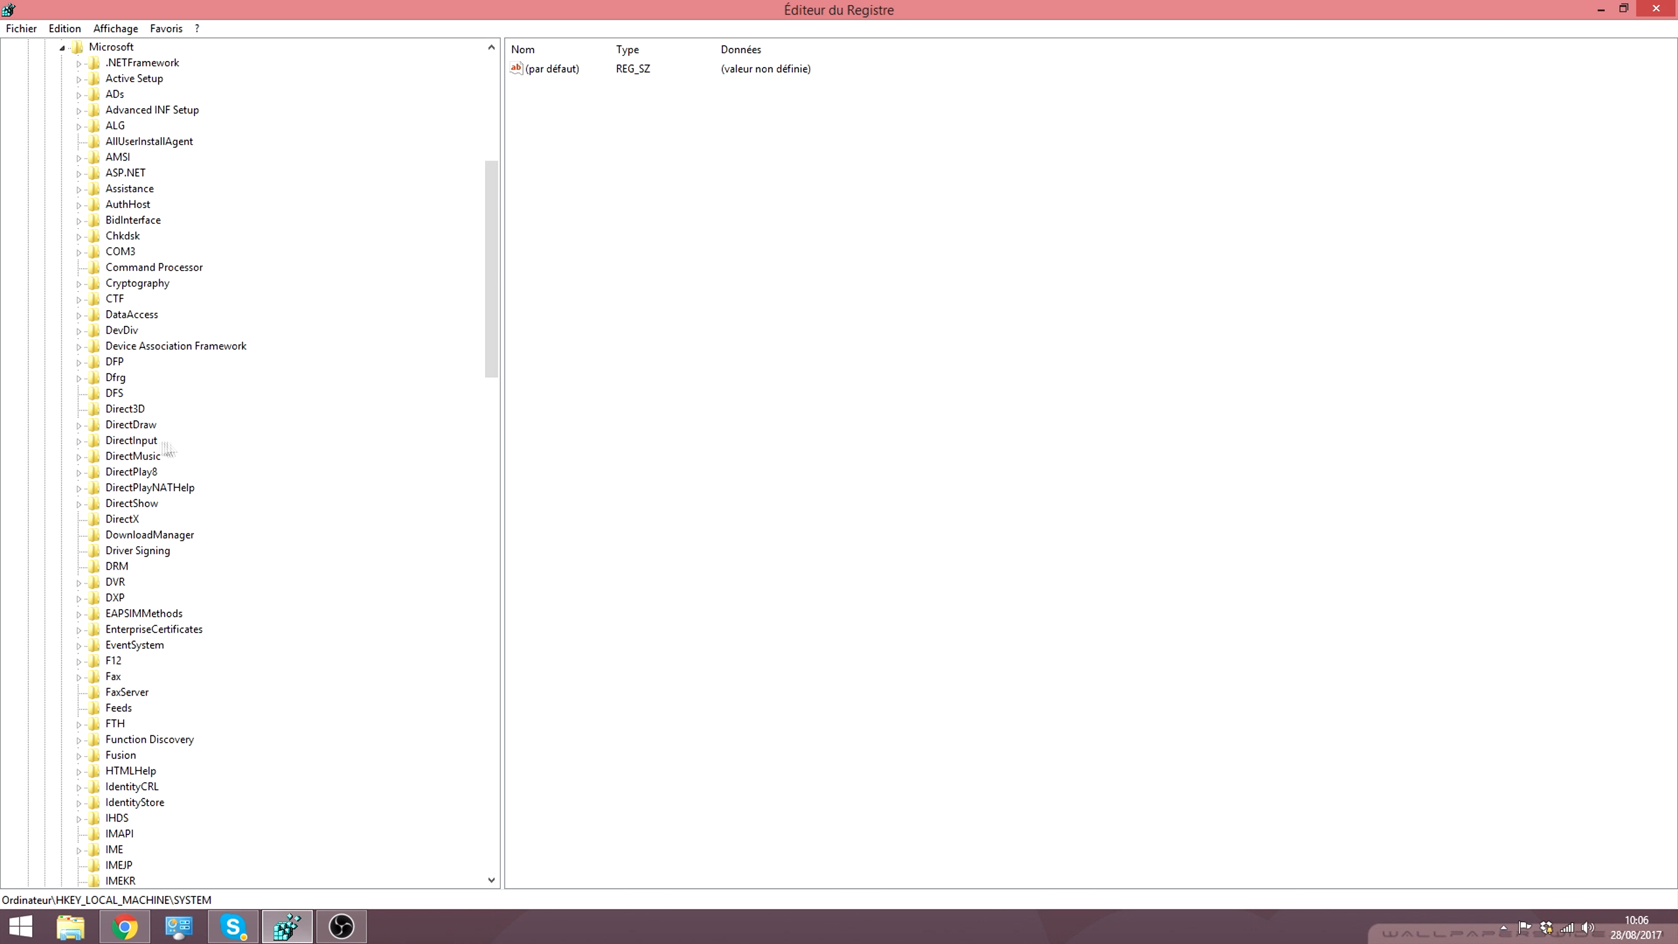
scroll(235, 470, down, 4)
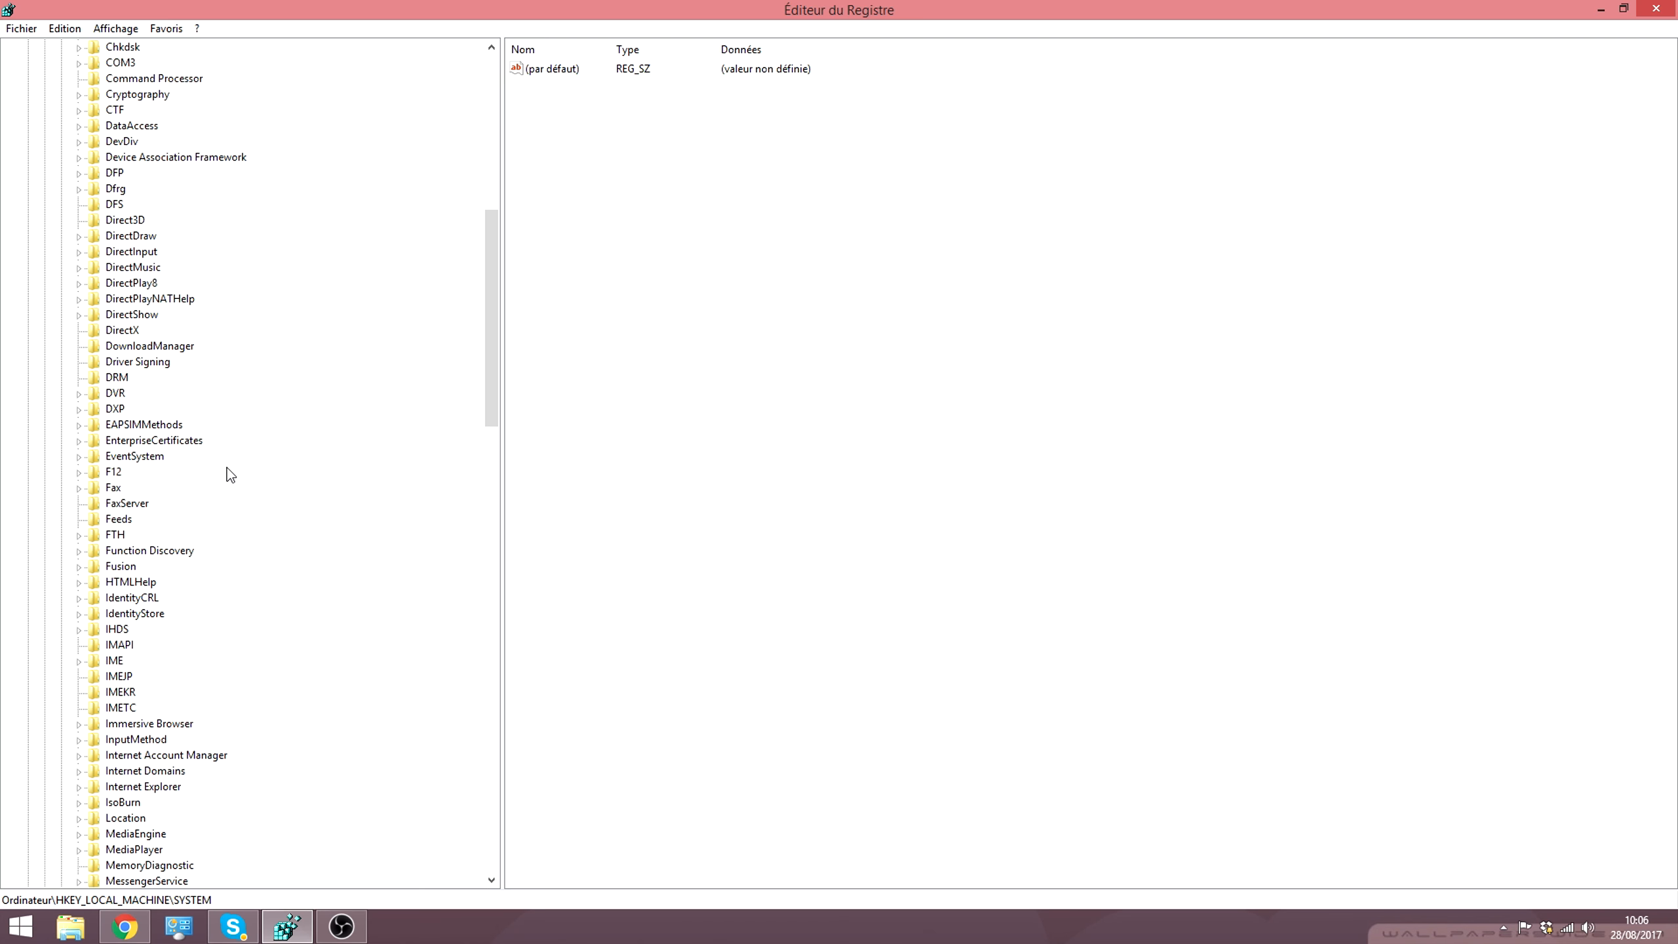
scroll(226, 466, down, 5)
scroll(225, 465, down, 6)
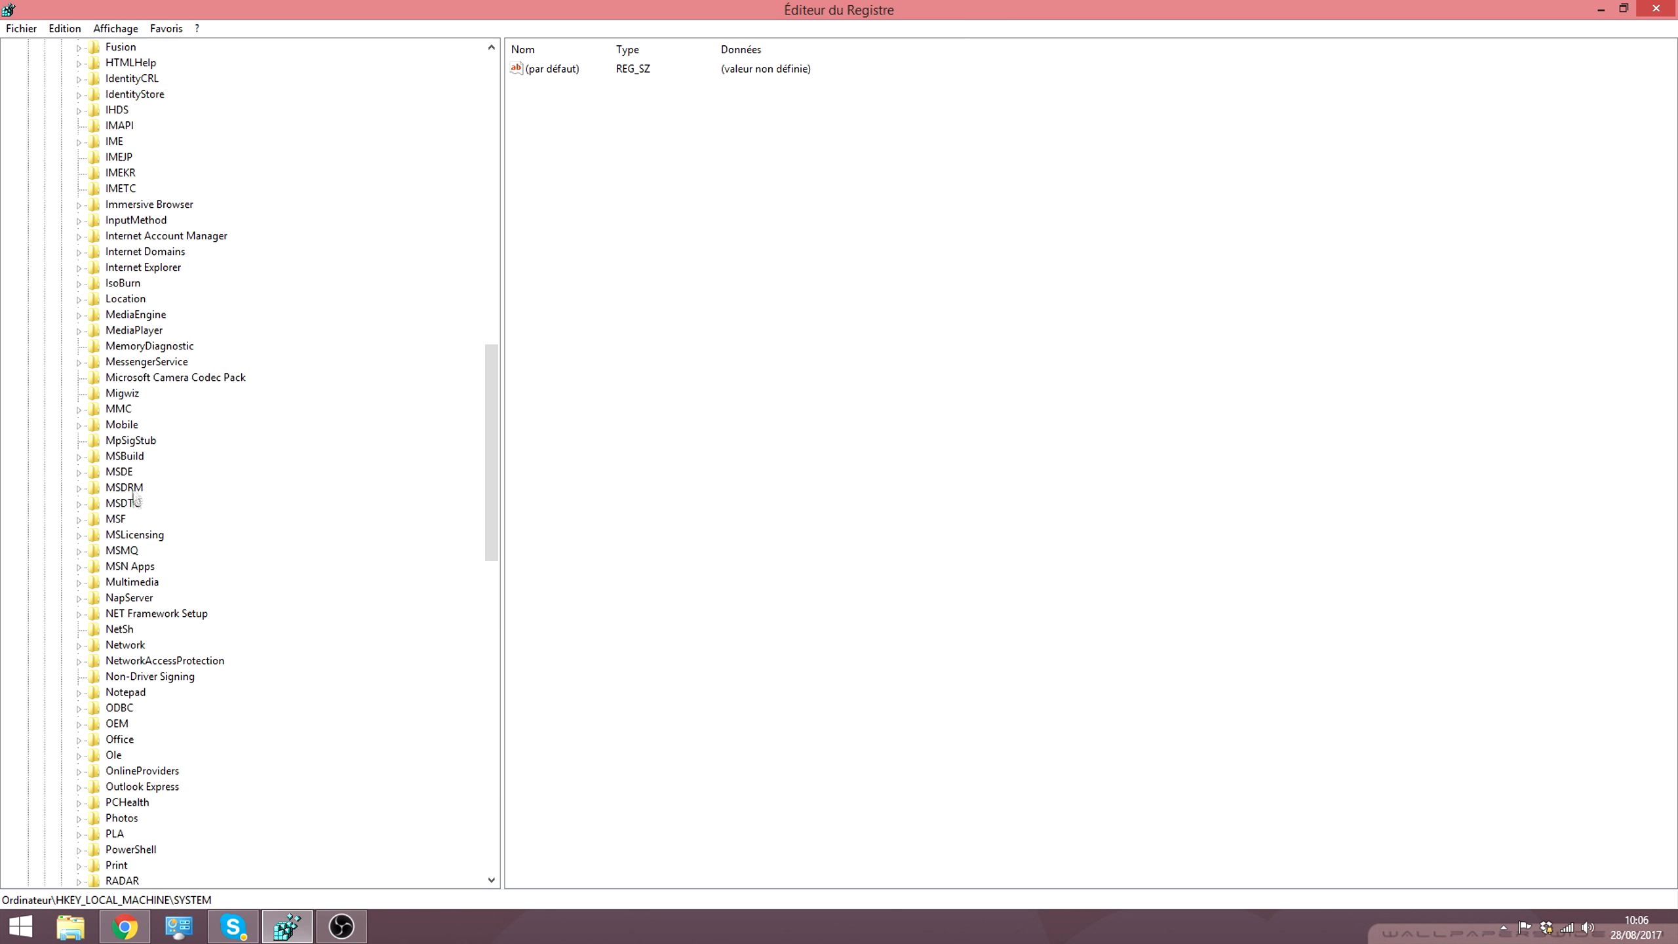
click(129, 552)
click(79, 551)
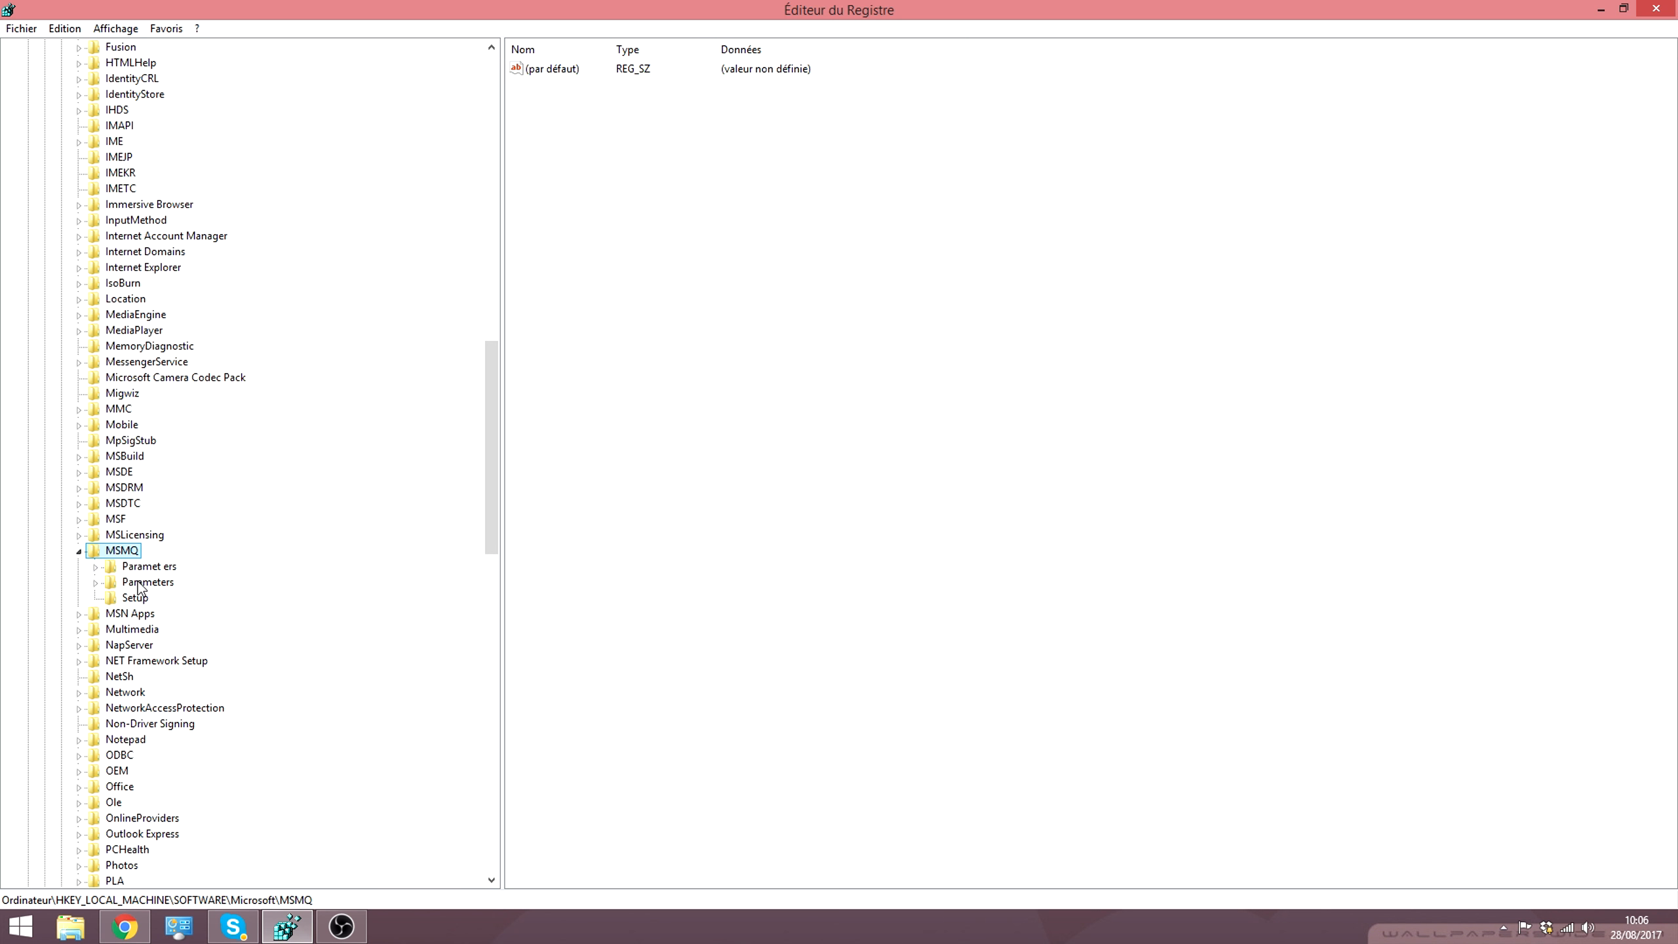
click(140, 583)
Step: Examine the data of the TCPNoDelay value in the MSMQ Parameters key without changing it
drag(619, 163, 542, 87)
click(575, 126)
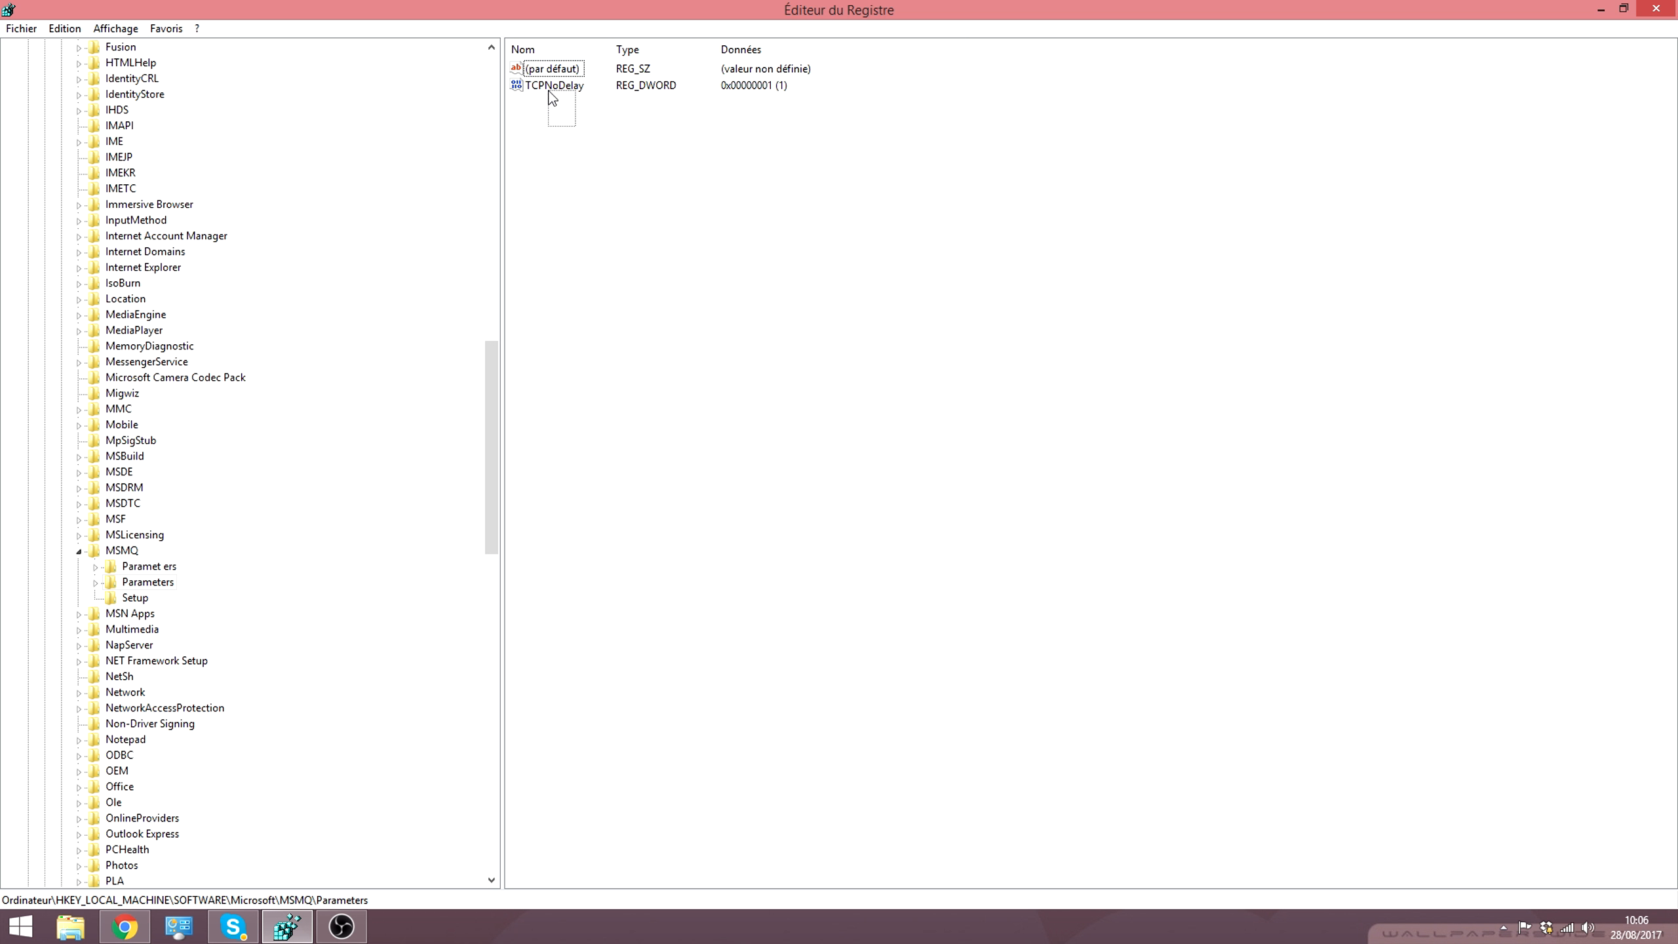
right_click(574, 171)
mouse_move(624, 182)
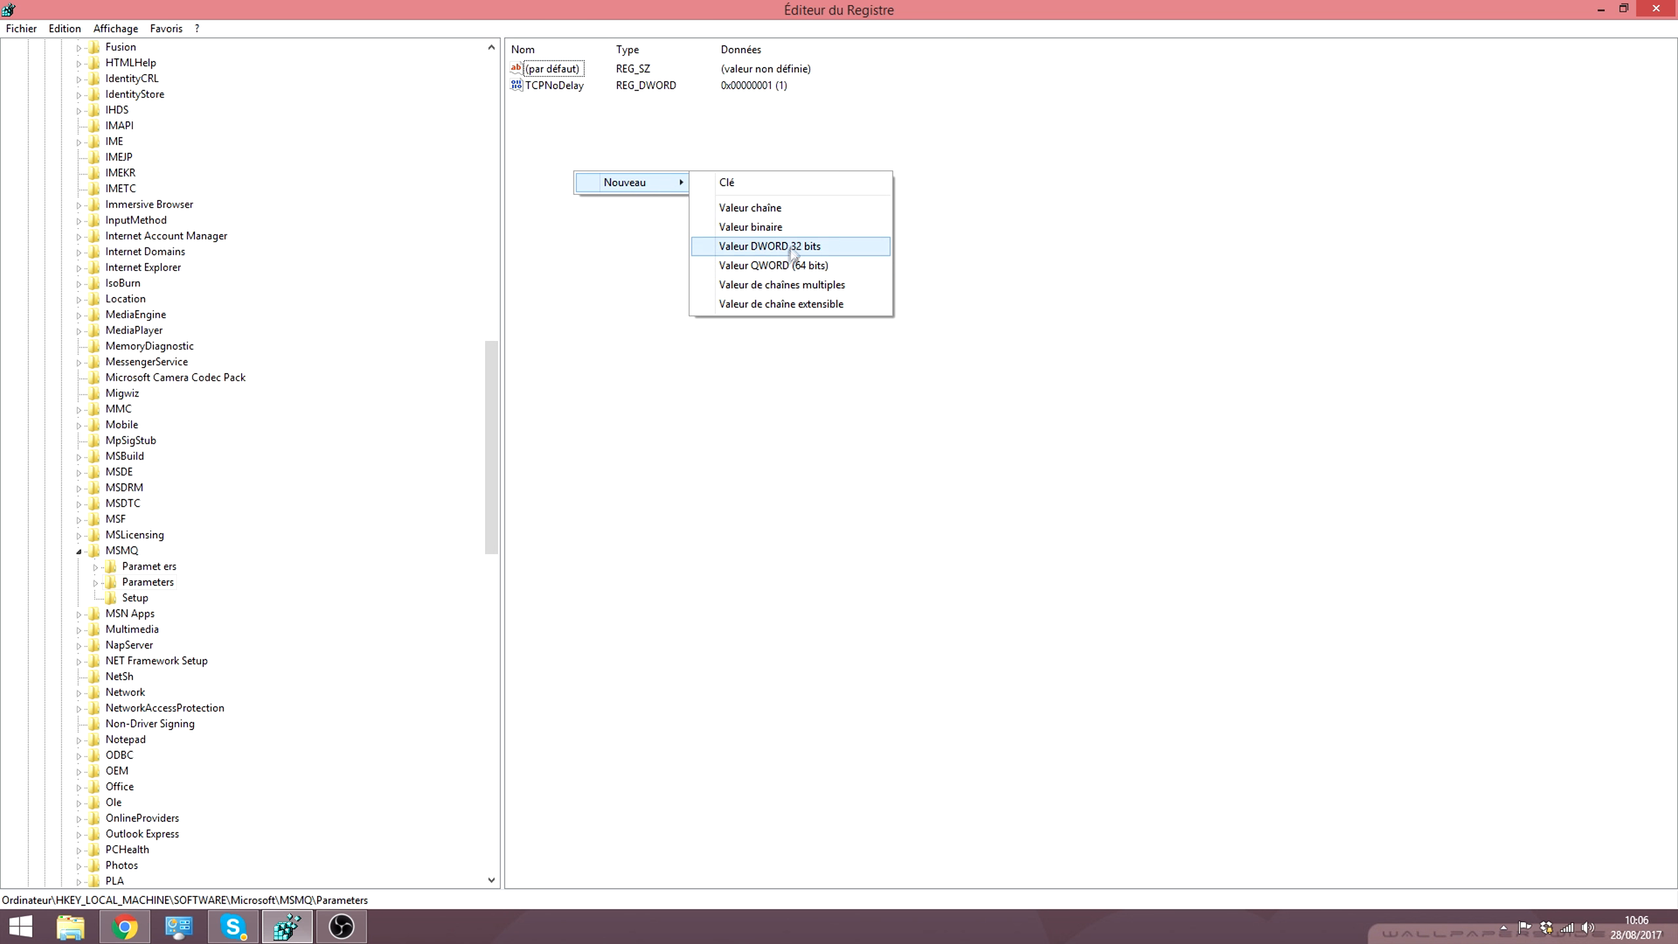
click(575, 126)
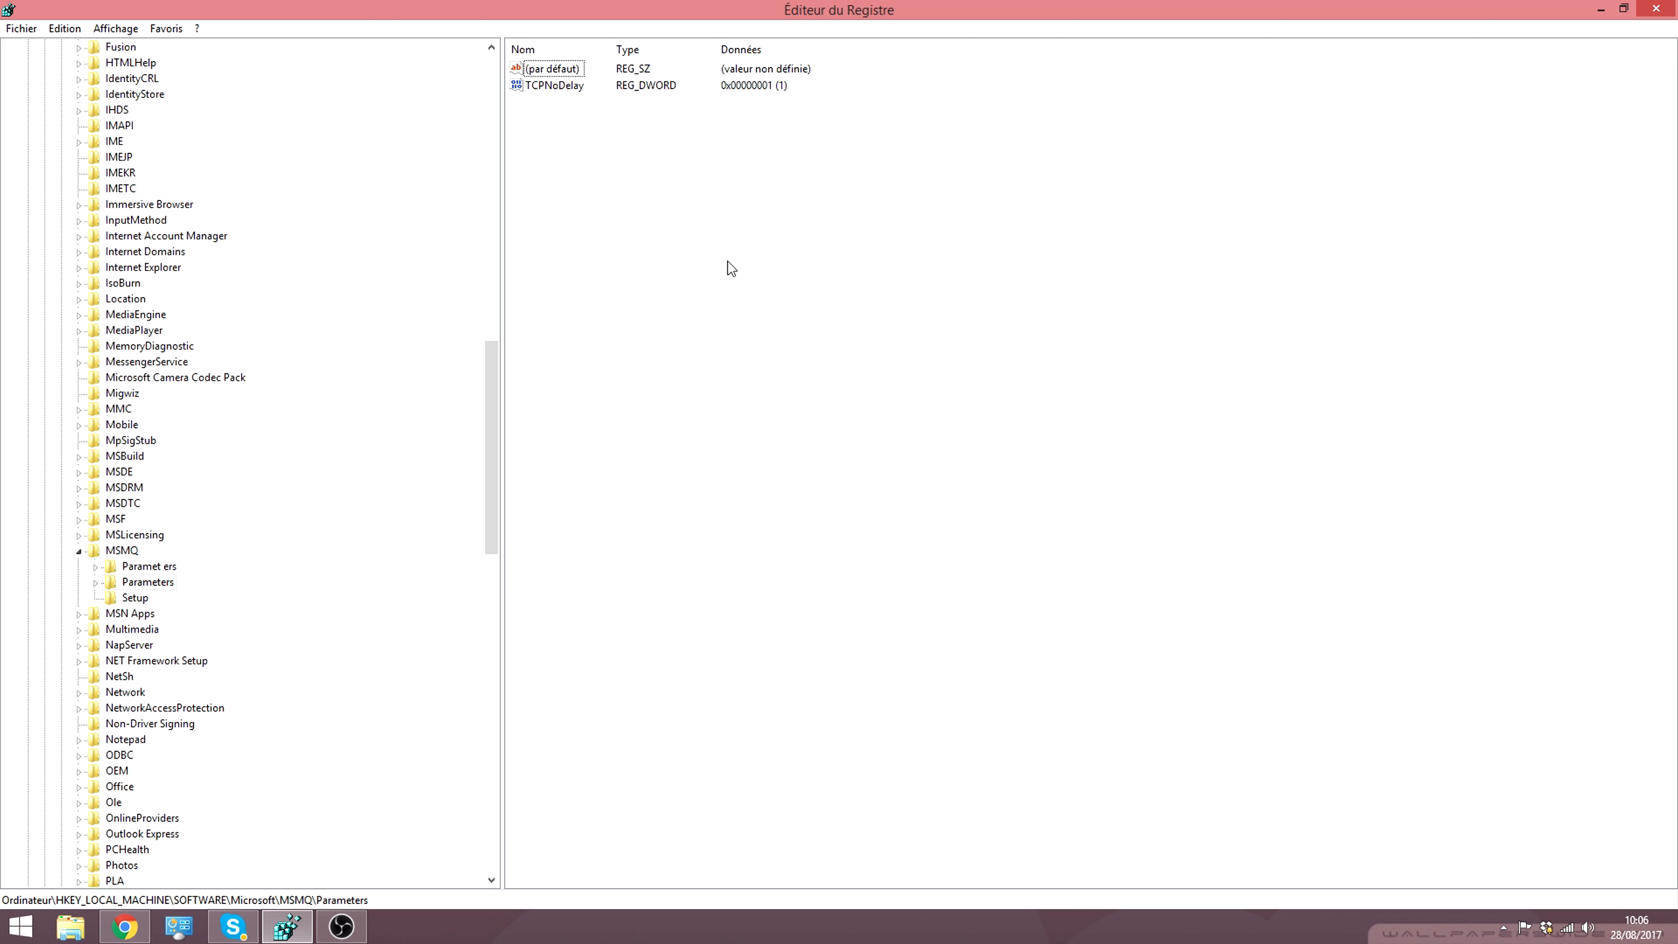
double_click(565, 85)
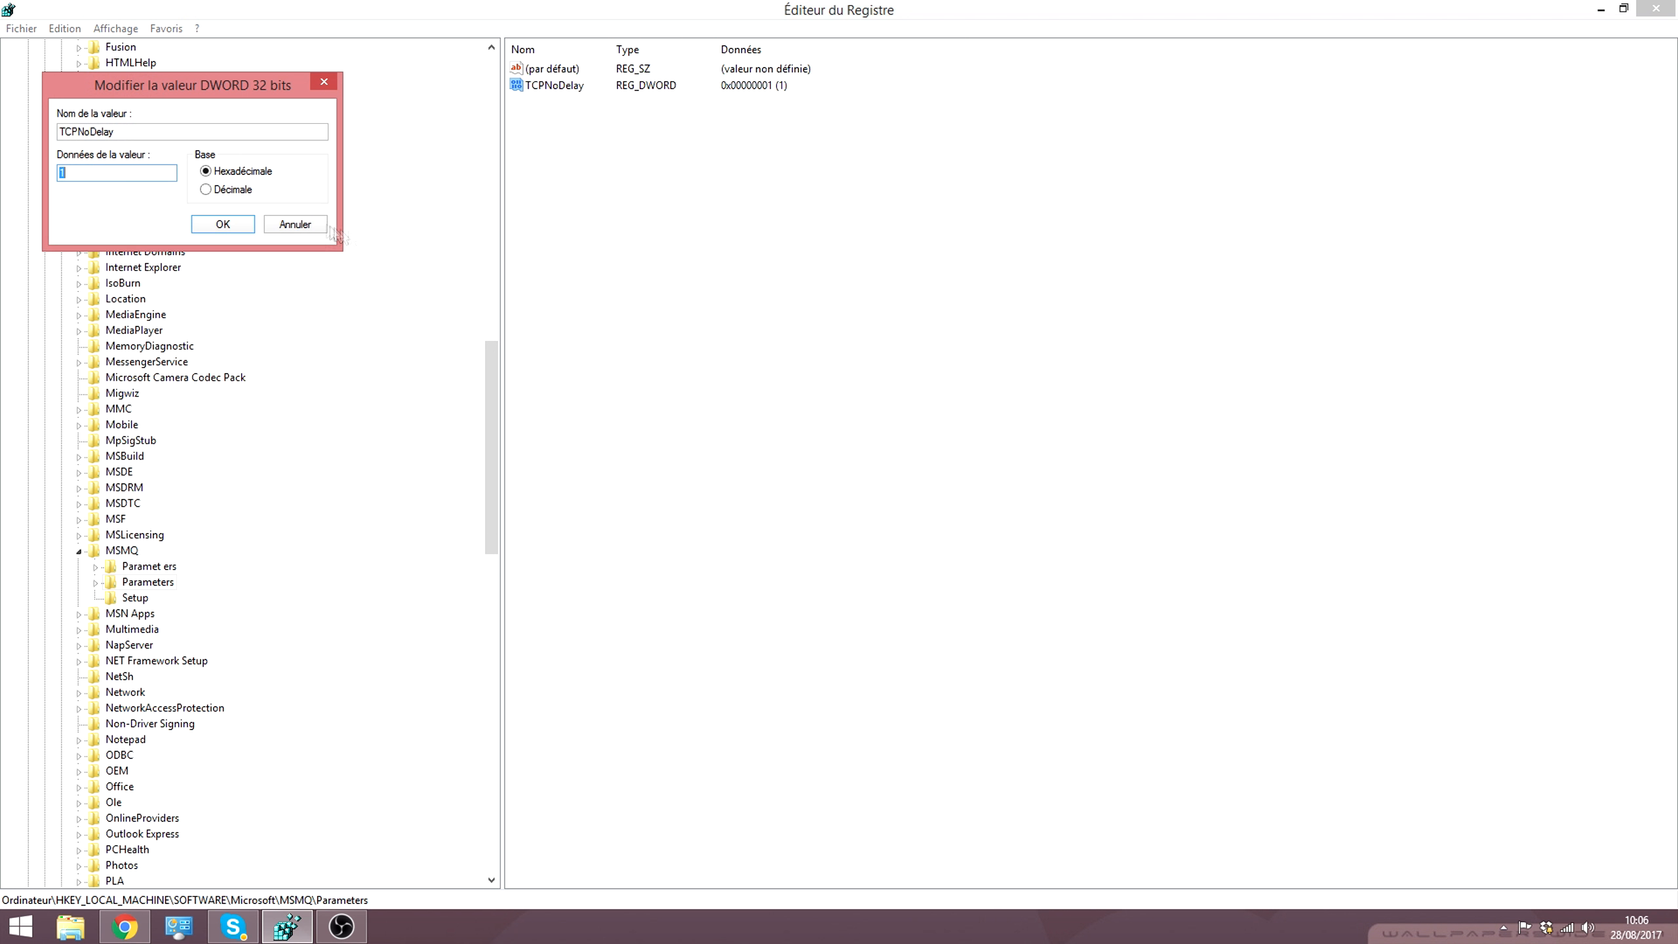
click(312, 225)
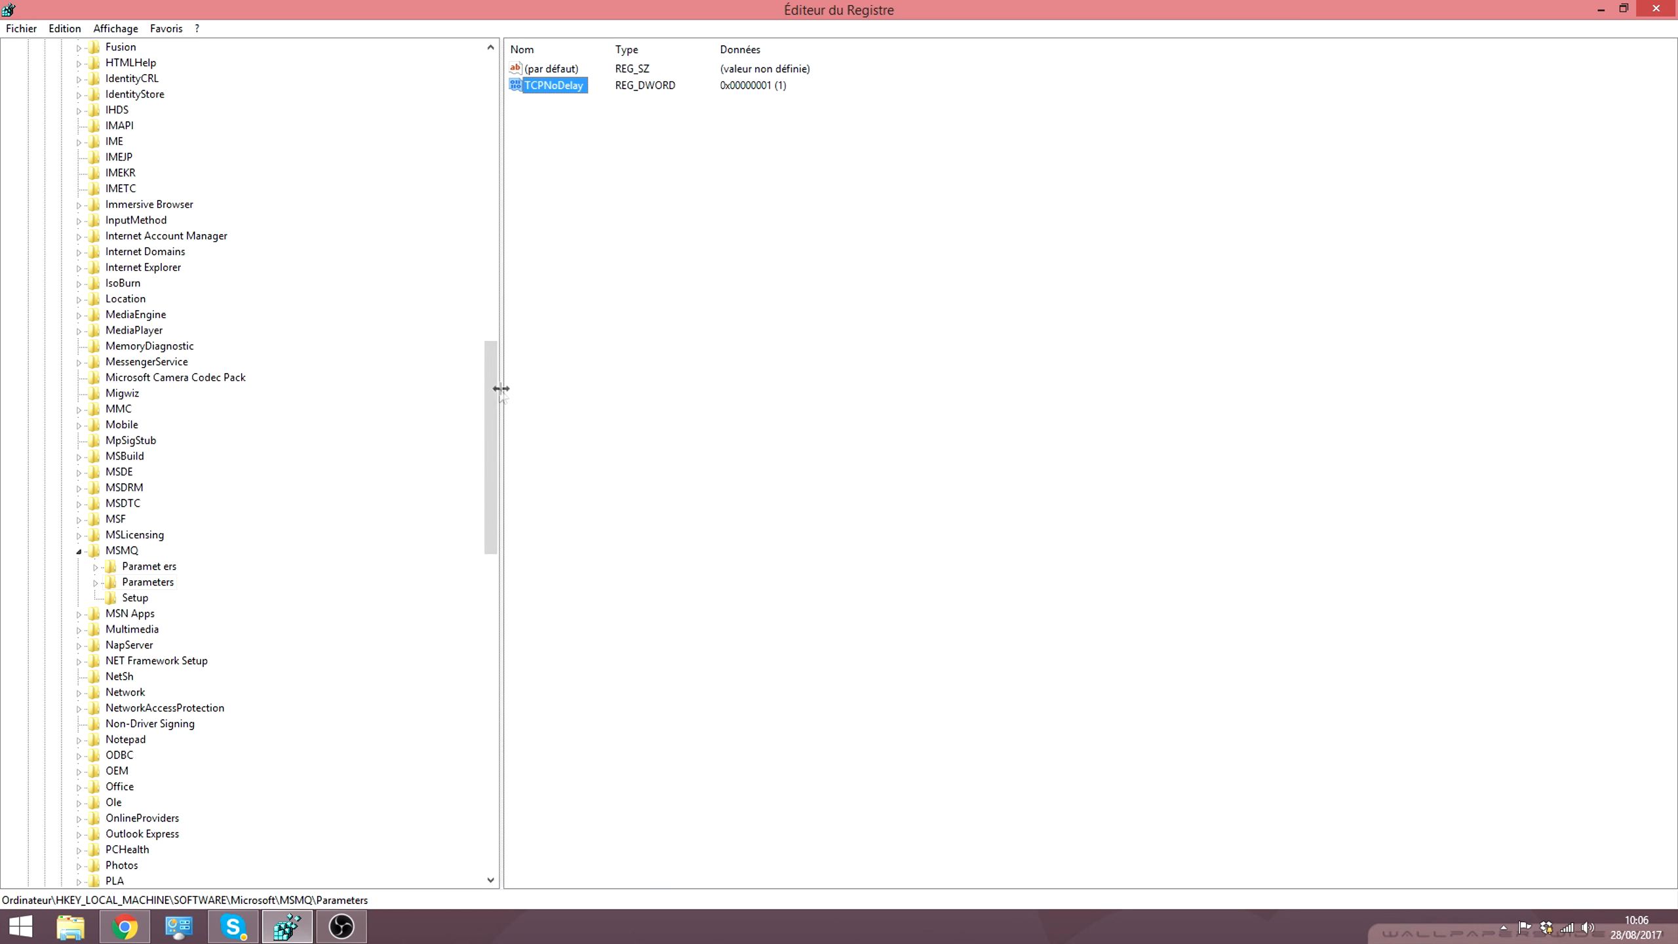
Step: Return to the Tcpip interface key beginning with 1064F13B and check the data of its TCPNoDelay value
drag(490, 386, 382, 685)
click(46, 172)
click(46, 188)
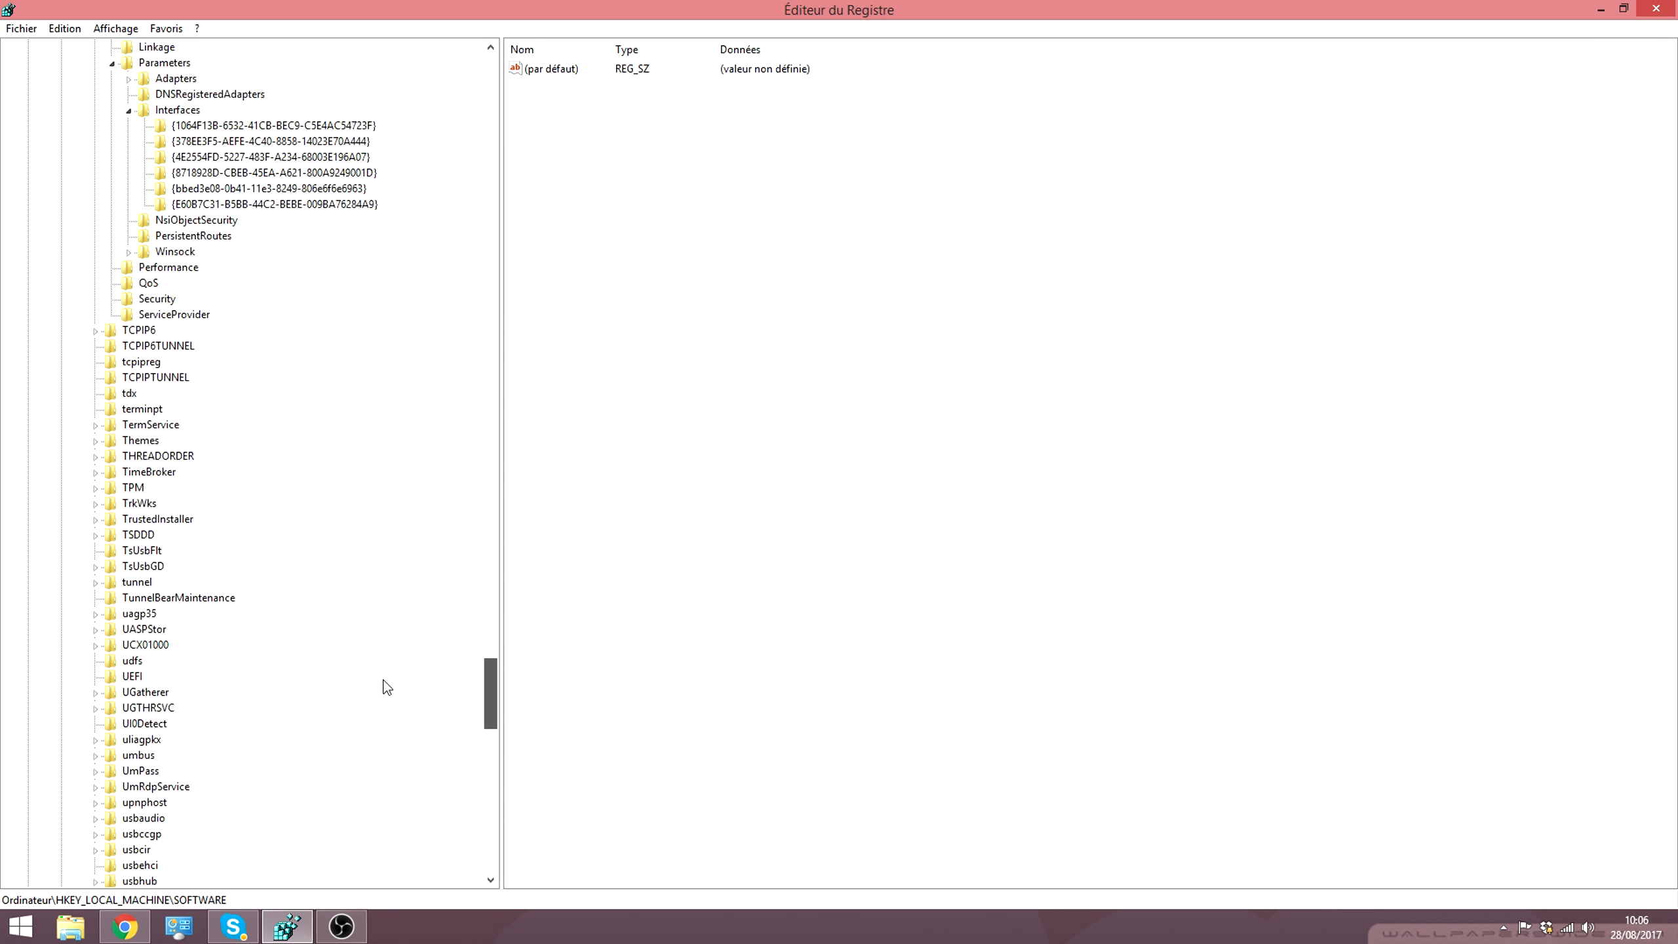
click(217, 125)
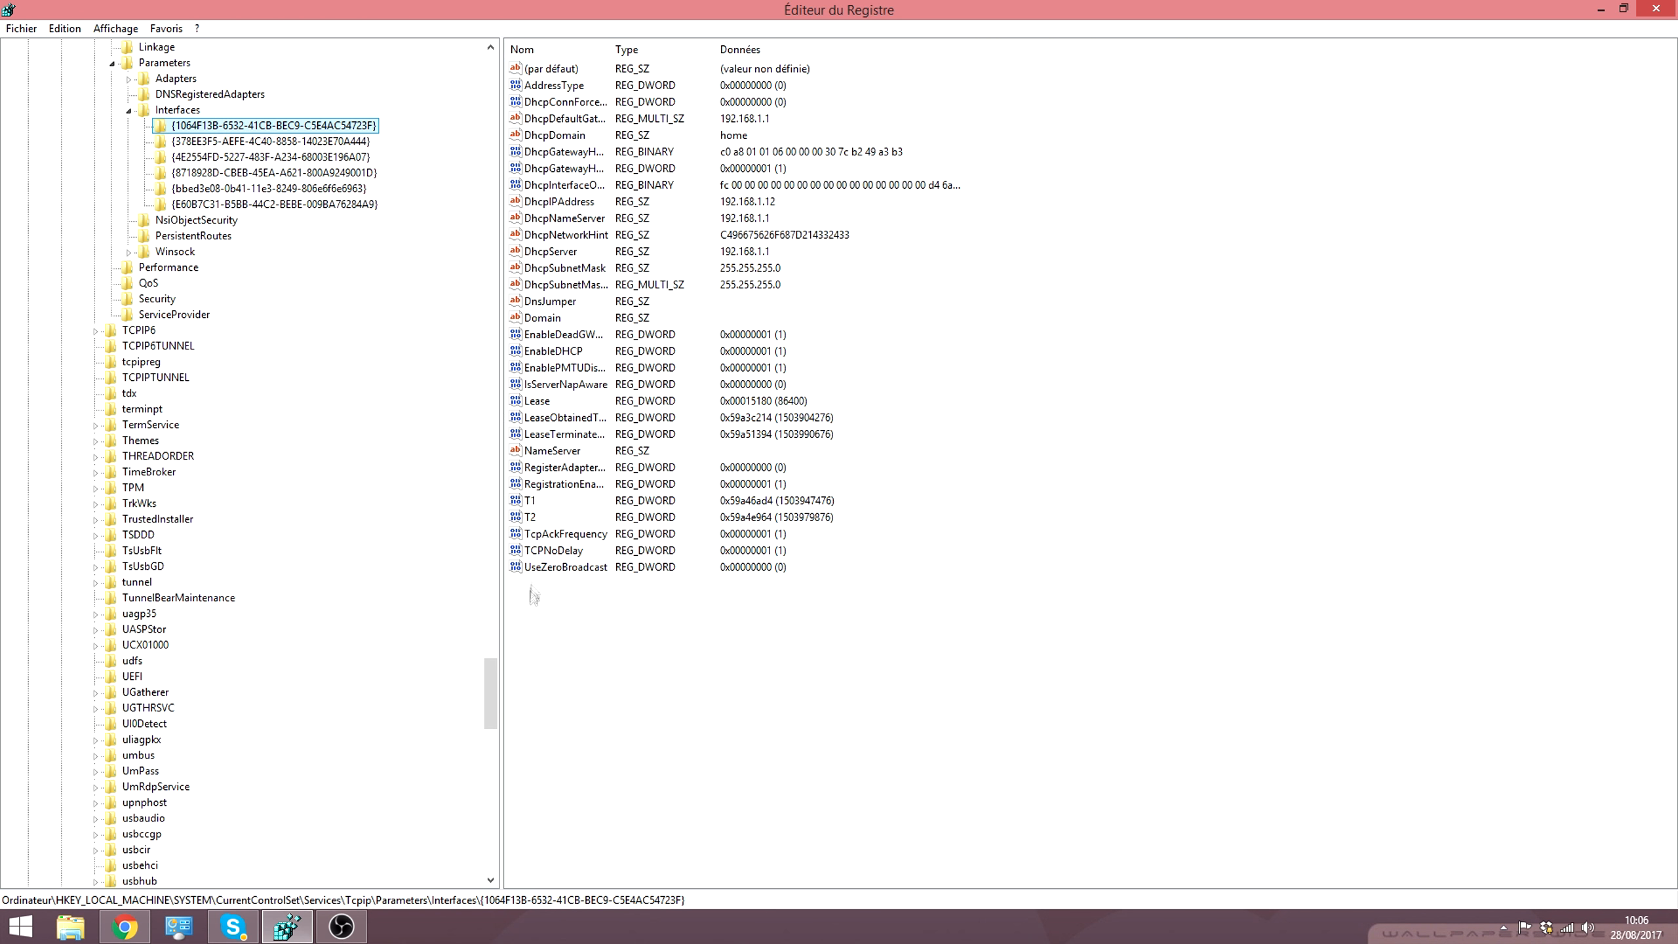
click(561, 552)
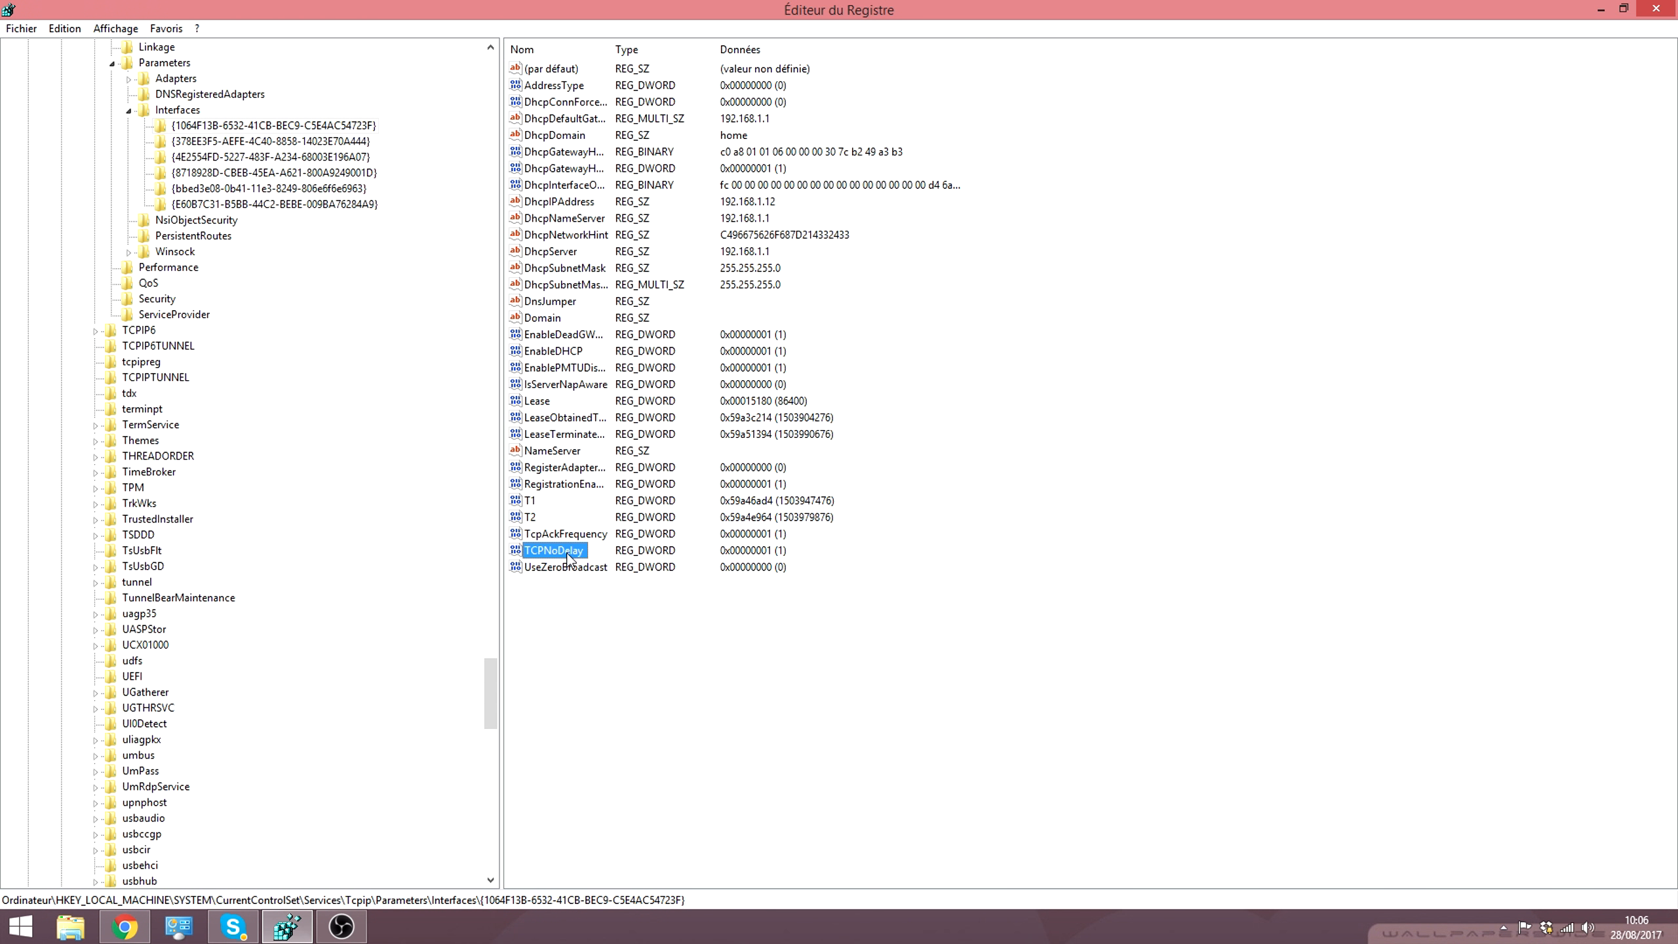
double_click(567, 553)
click(295, 225)
click(561, 535)
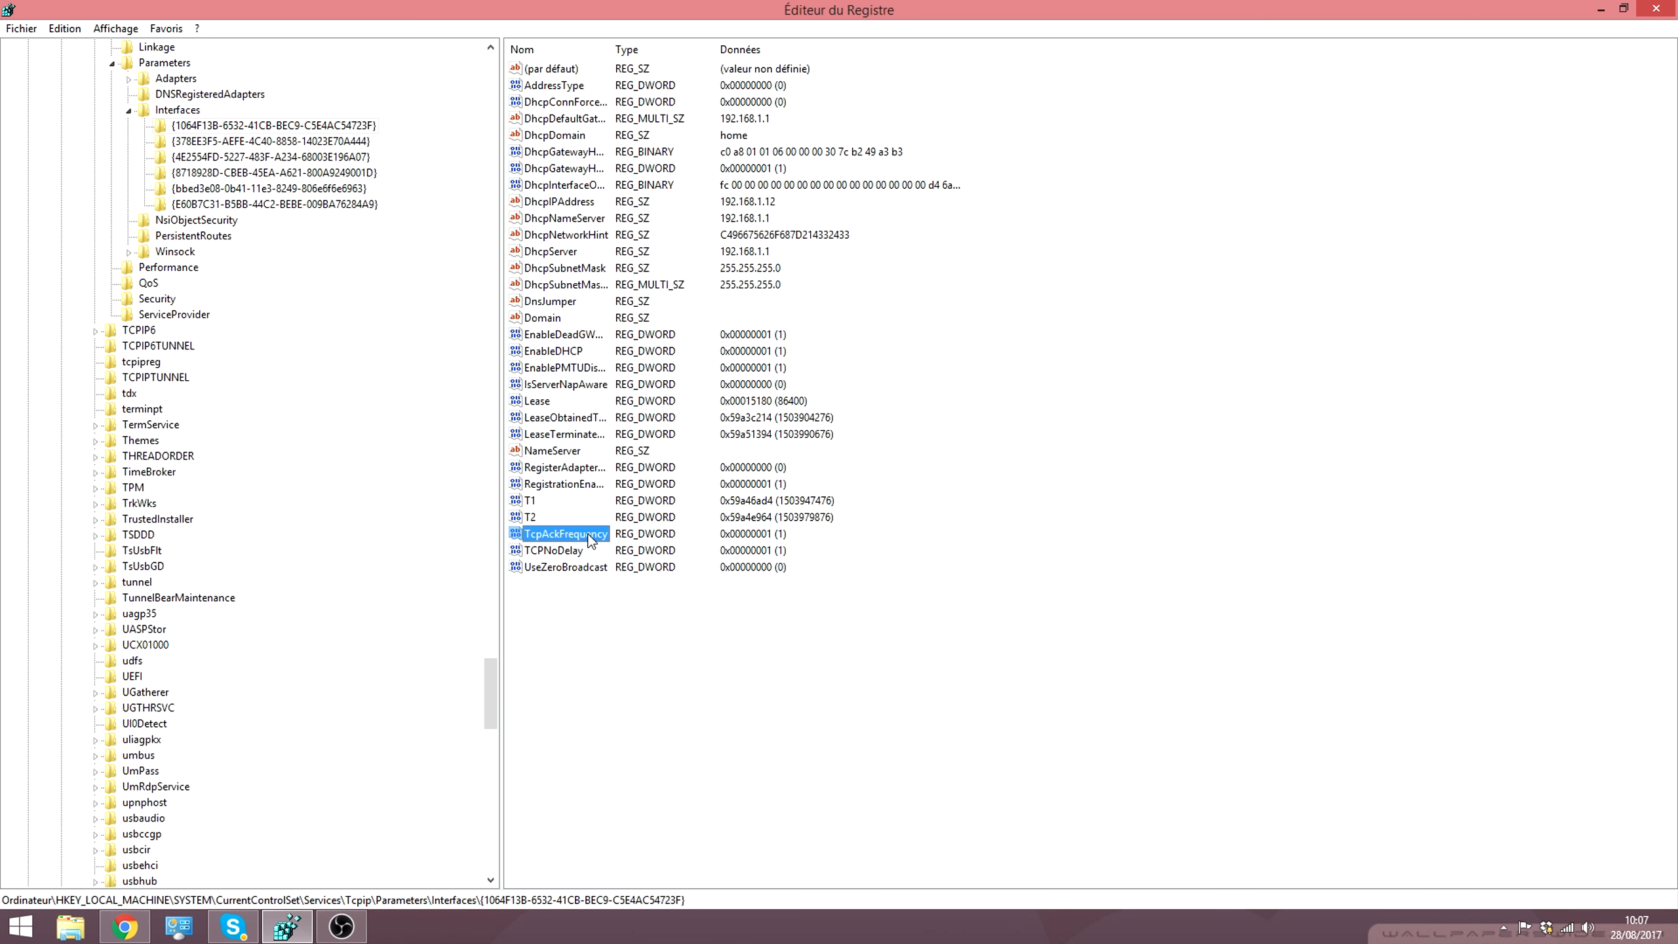
double_click(562, 534)
text(2)
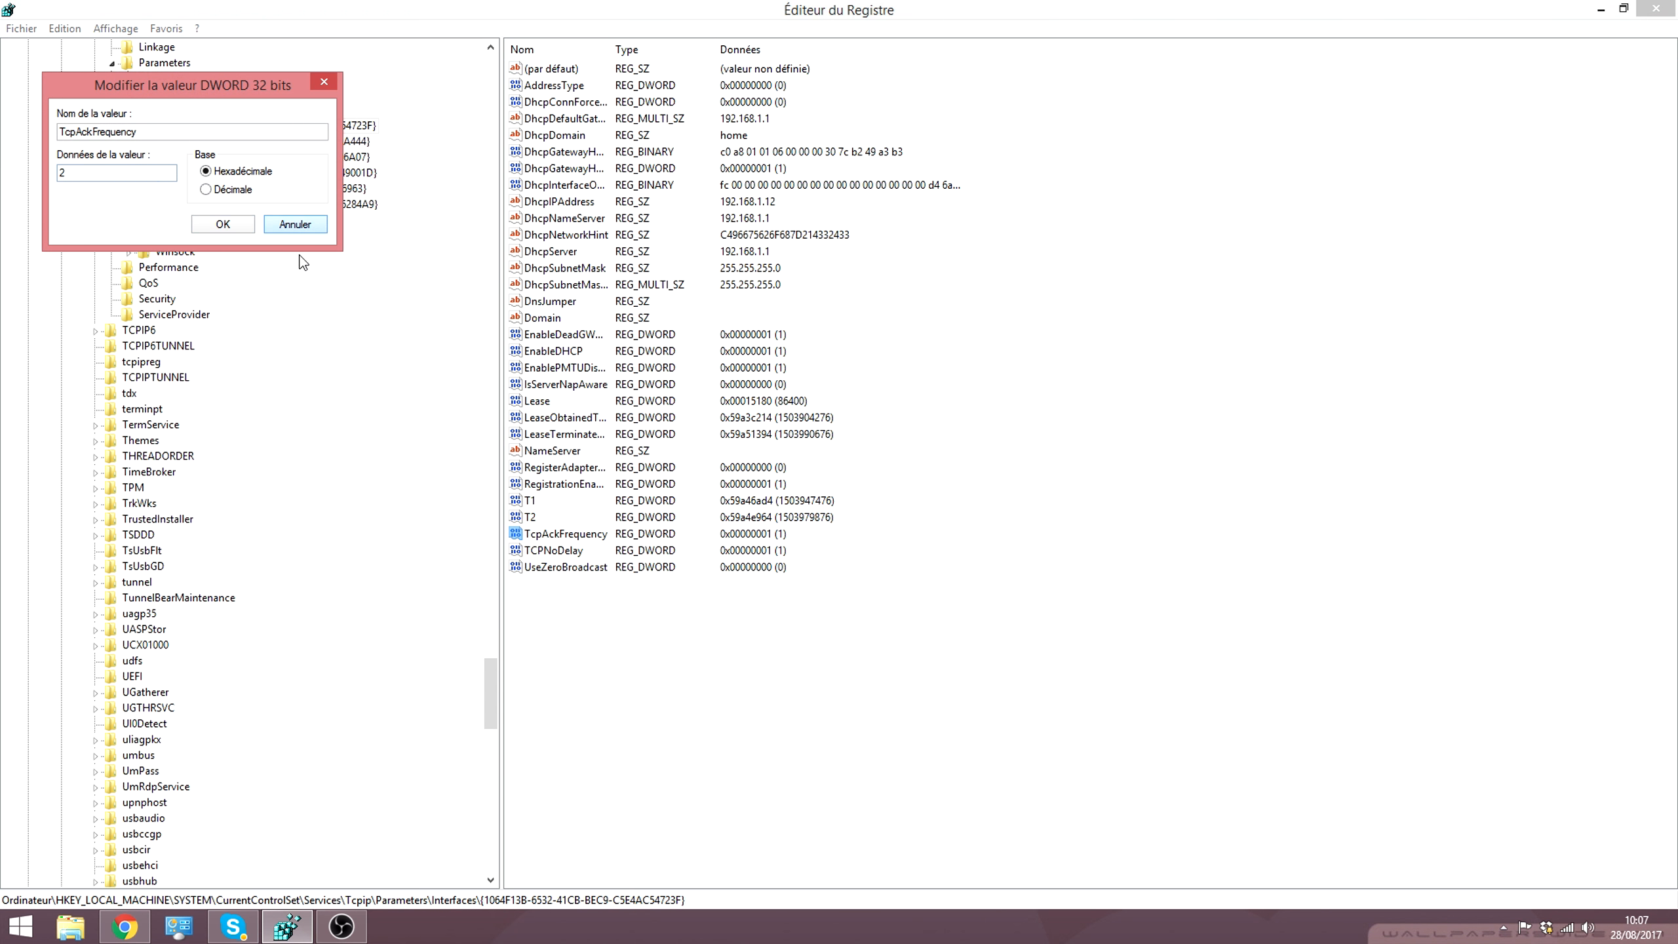
click(301, 224)
click(633, 623)
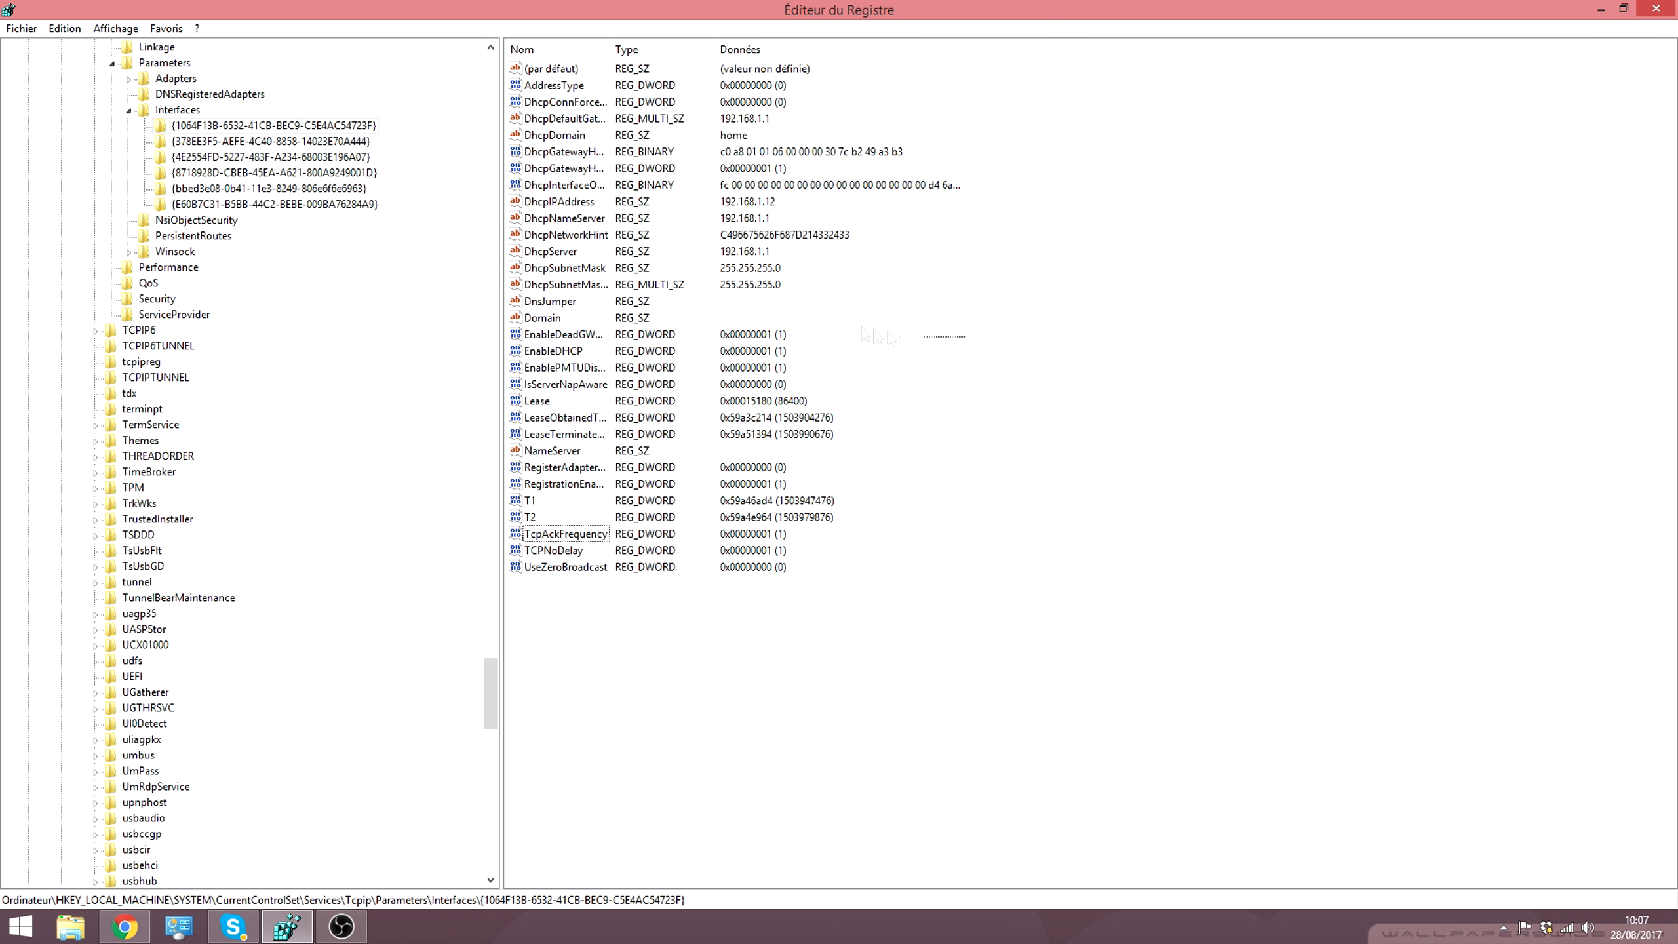
drag(967, 338, 733, 305)
drag(1166, 372, 421, 289)
drag(1154, 419, 428, 242)
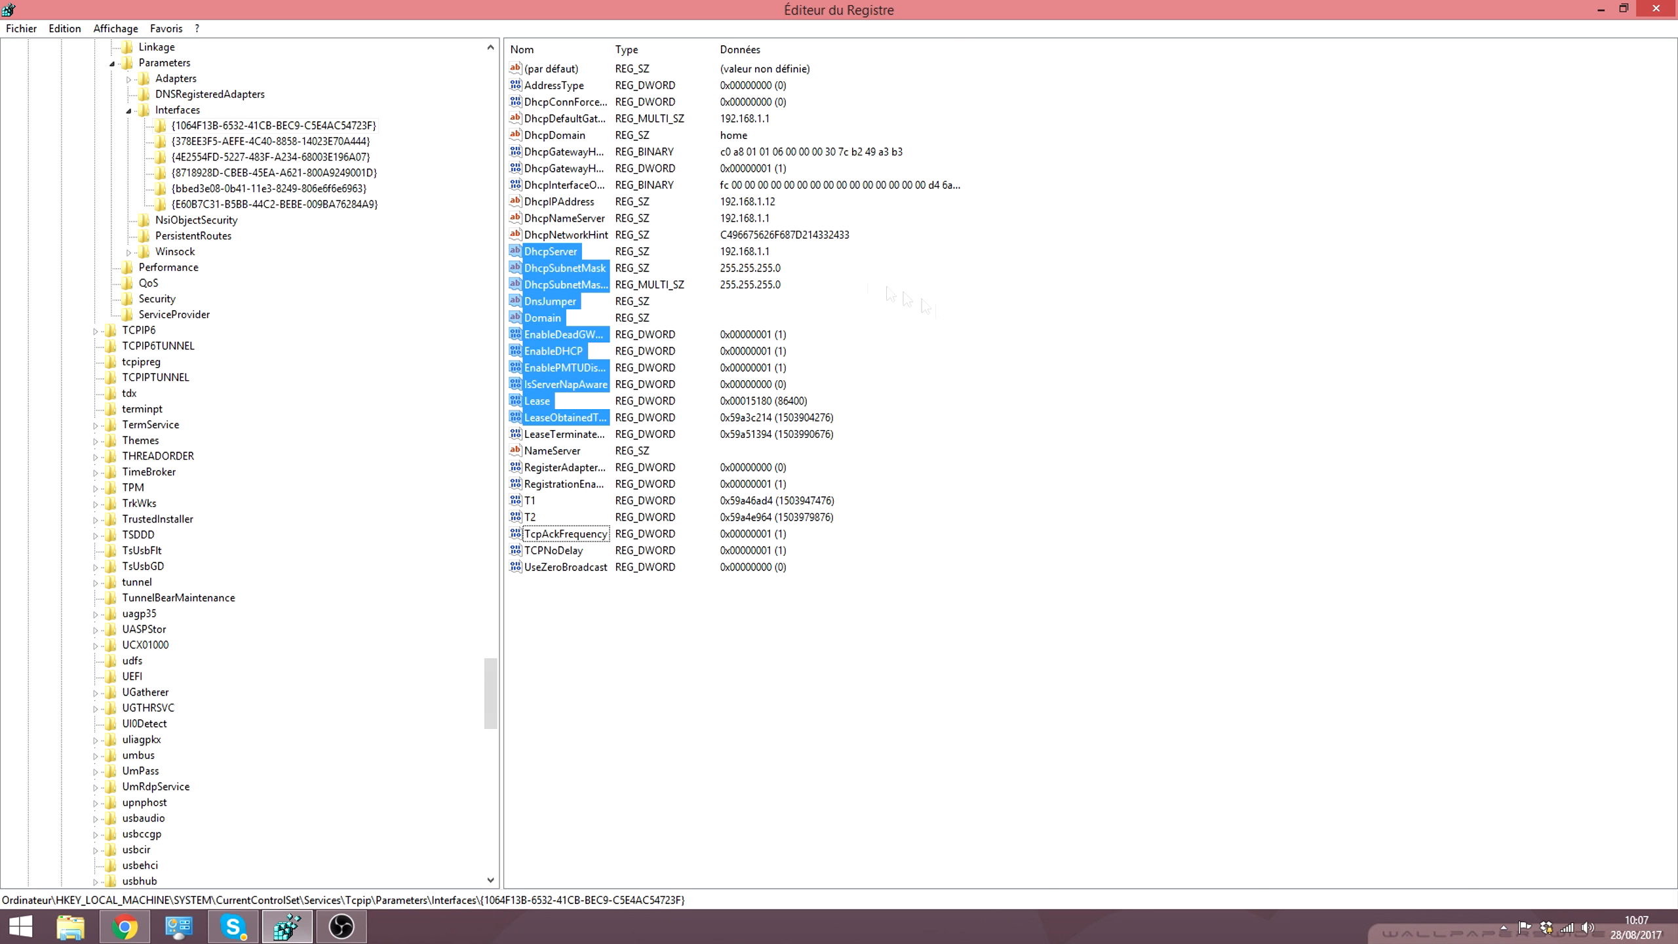
drag(1116, 454, 157, 171)
click(1130, 461)
drag(1166, 489, 72, 251)
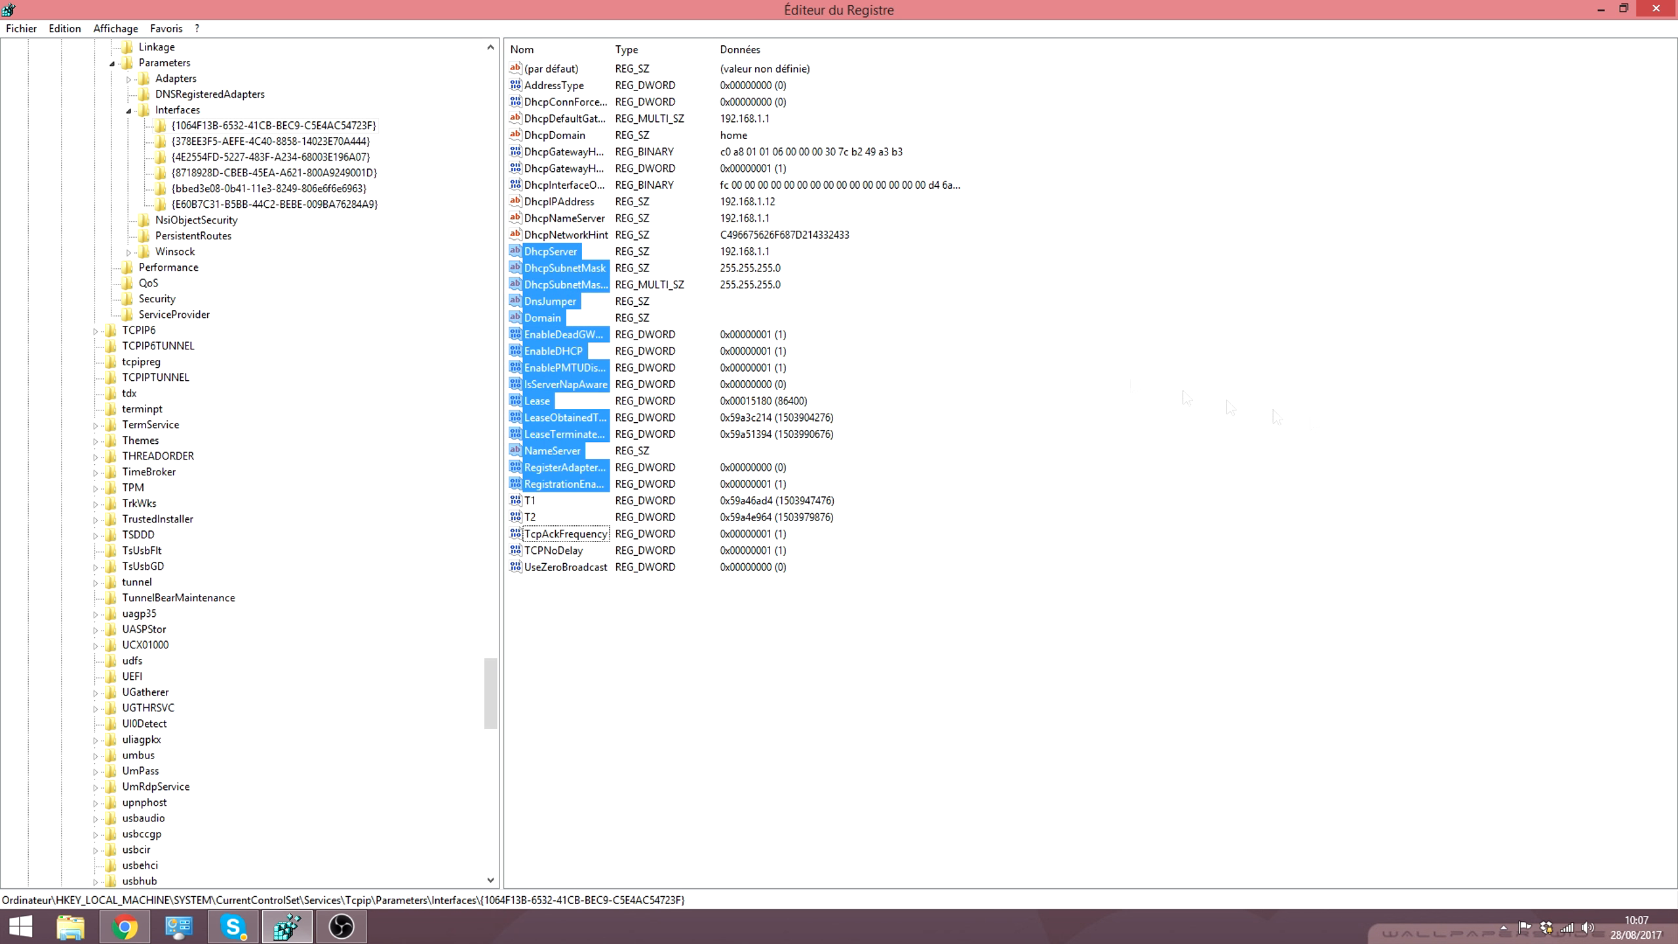
drag(1444, 463, 423, 350)
click(1145, 408)
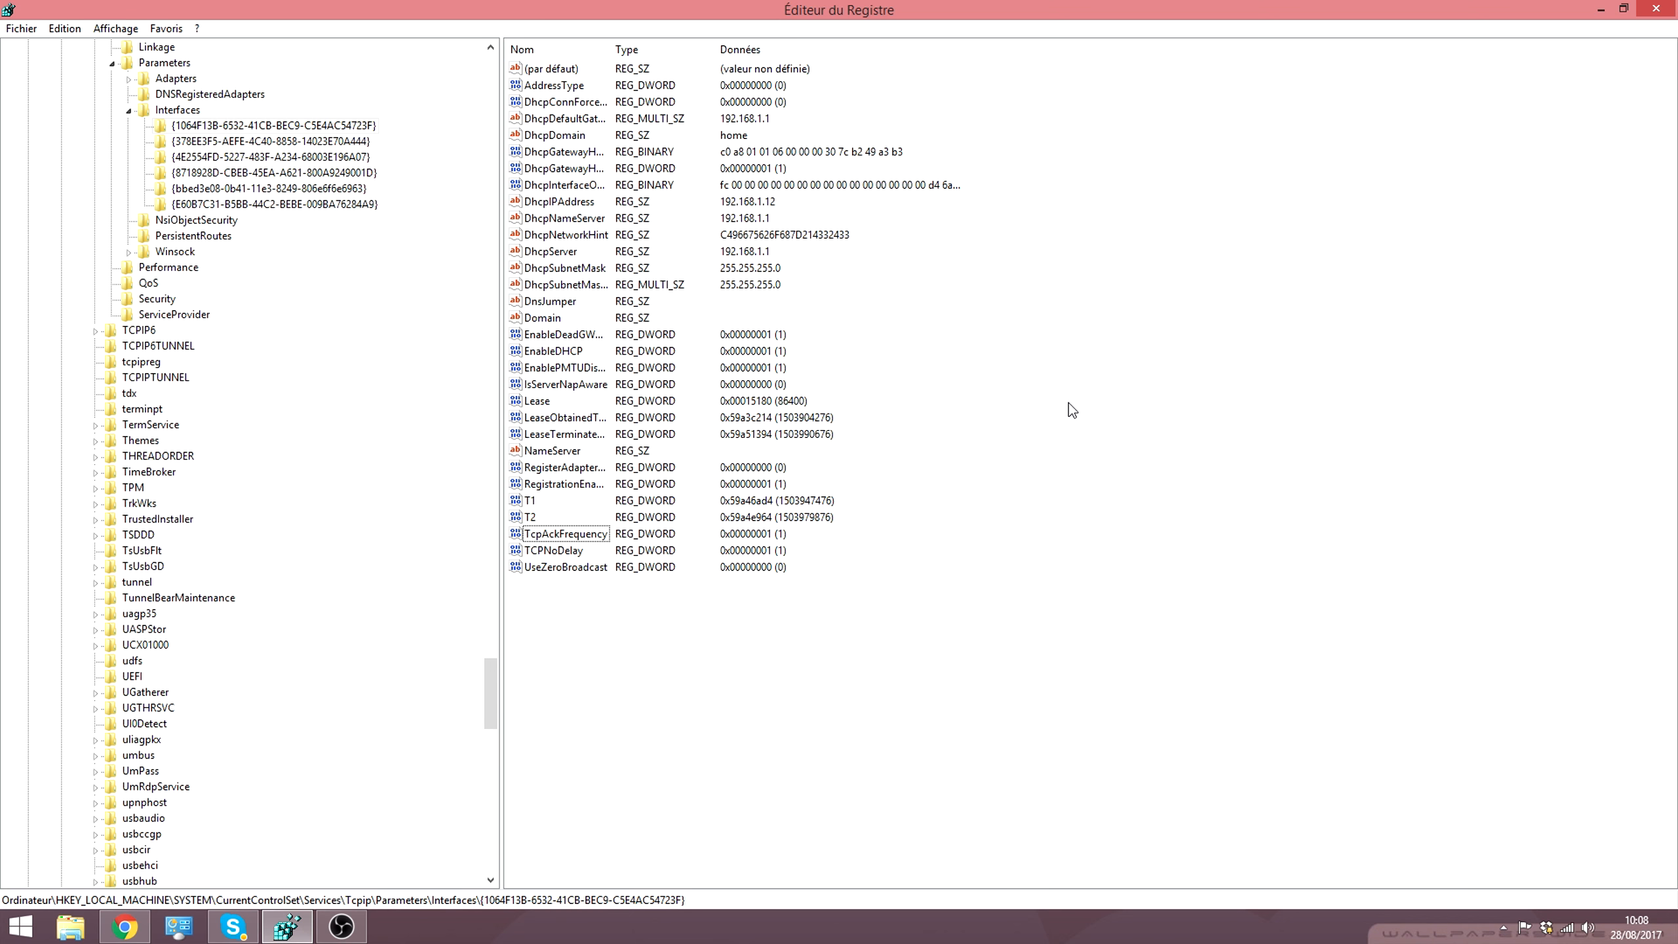
drag(974, 518, 228, 127)
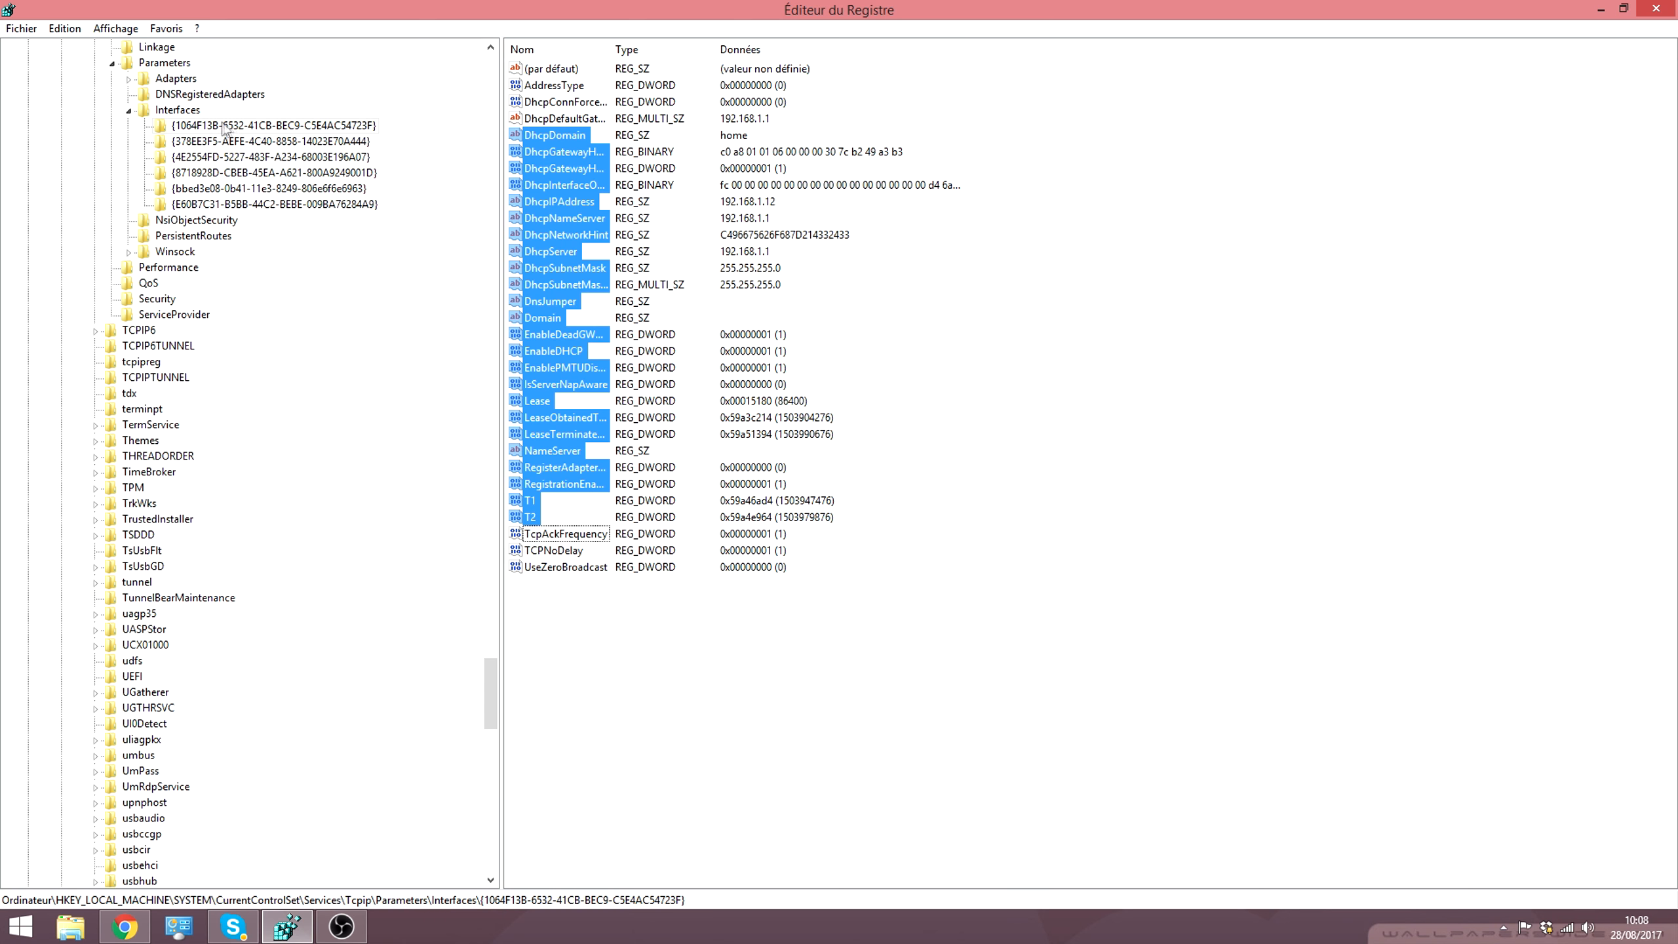
drag(994, 428, 363, 270)
drag(363, 270, 298, 173)
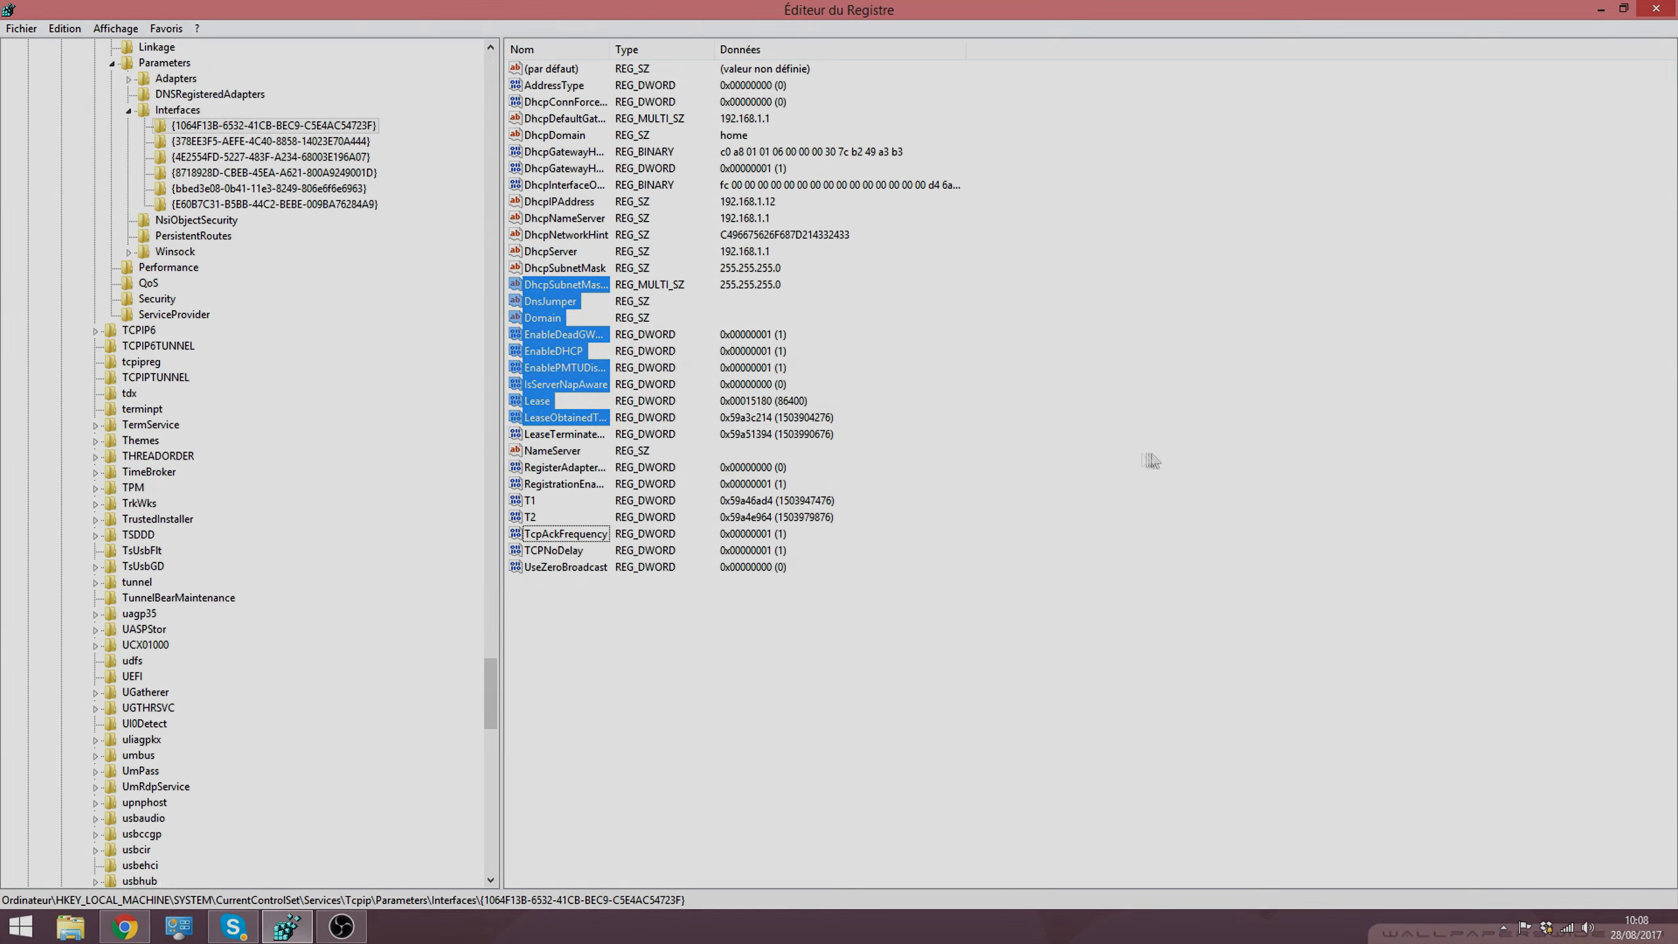